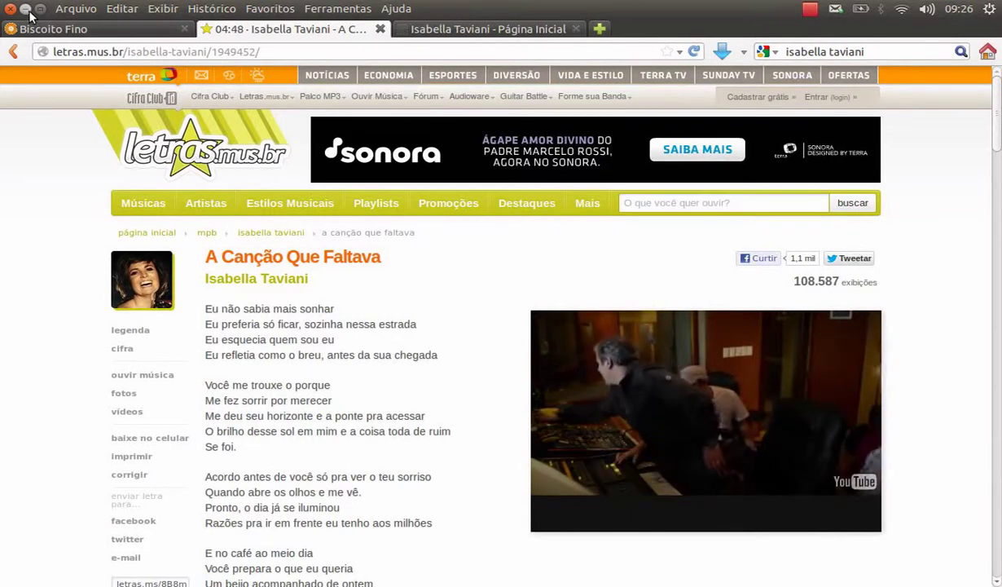
# Minimize the browser and Synaptic, and open the Muro de foto details page in the Ubuntu software centre
pyautogui.click(26, 10)
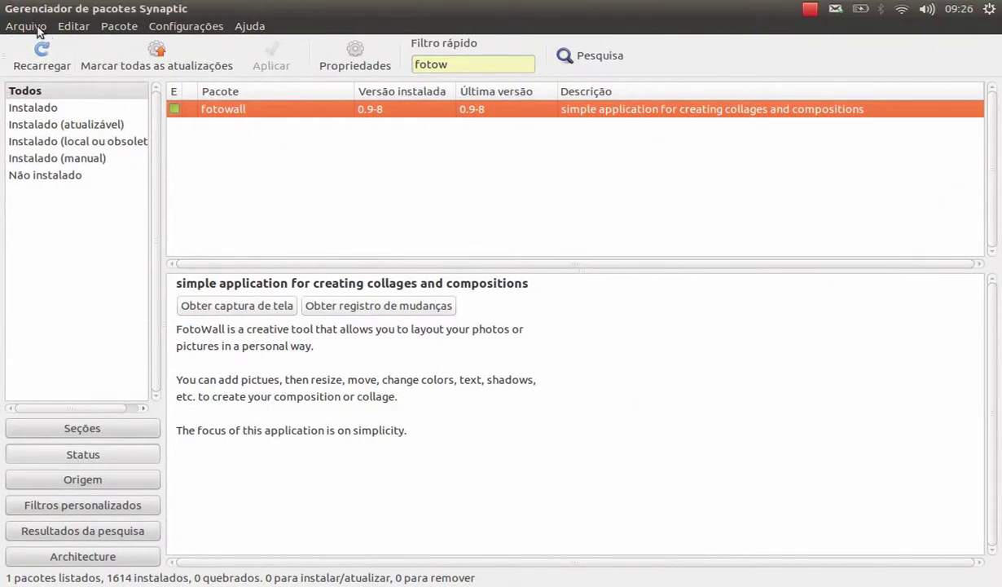
pyautogui.click(25, 10)
pyautogui.moveTo(1, 301)
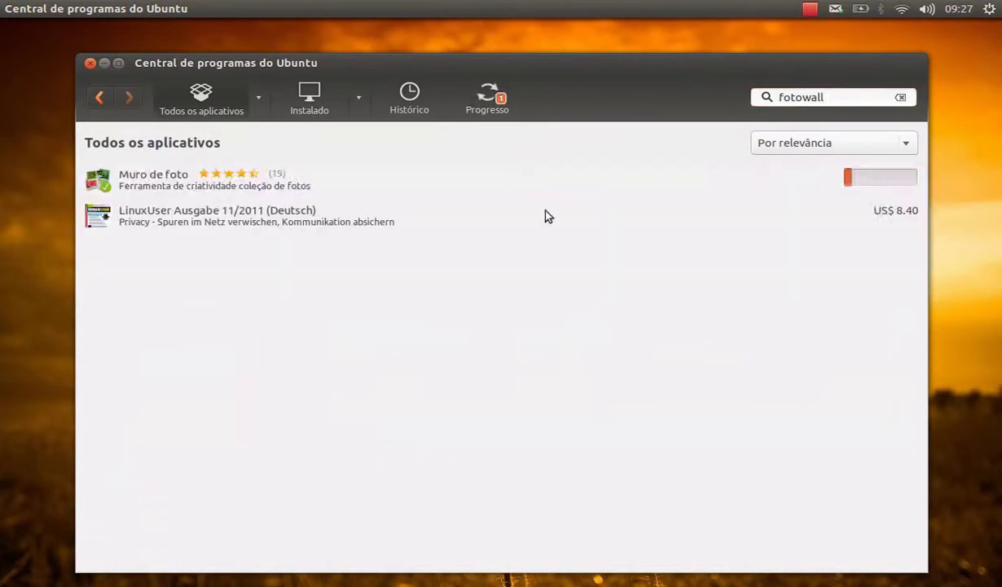
pyautogui.click(213, 180)
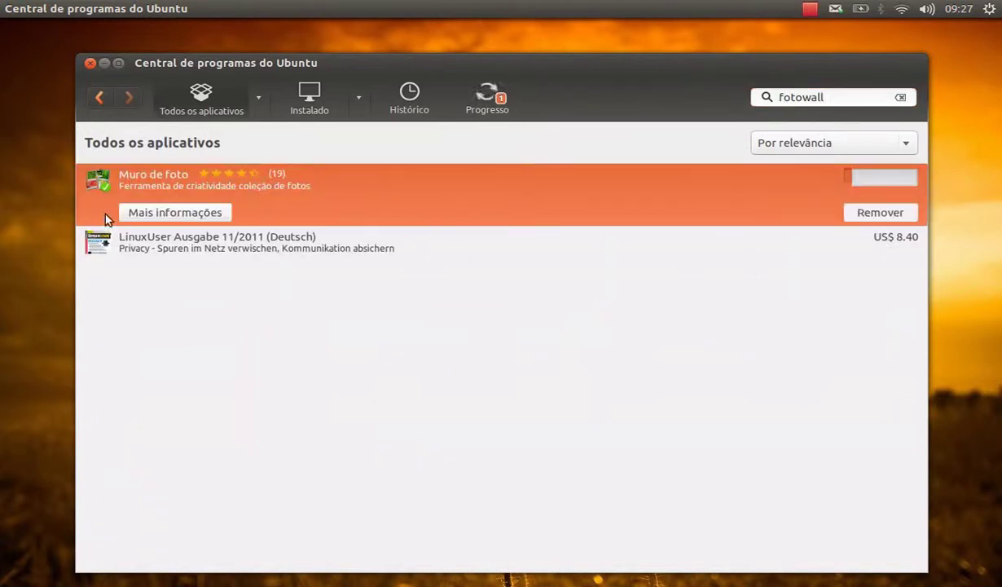
pyautogui.click(198, 213)
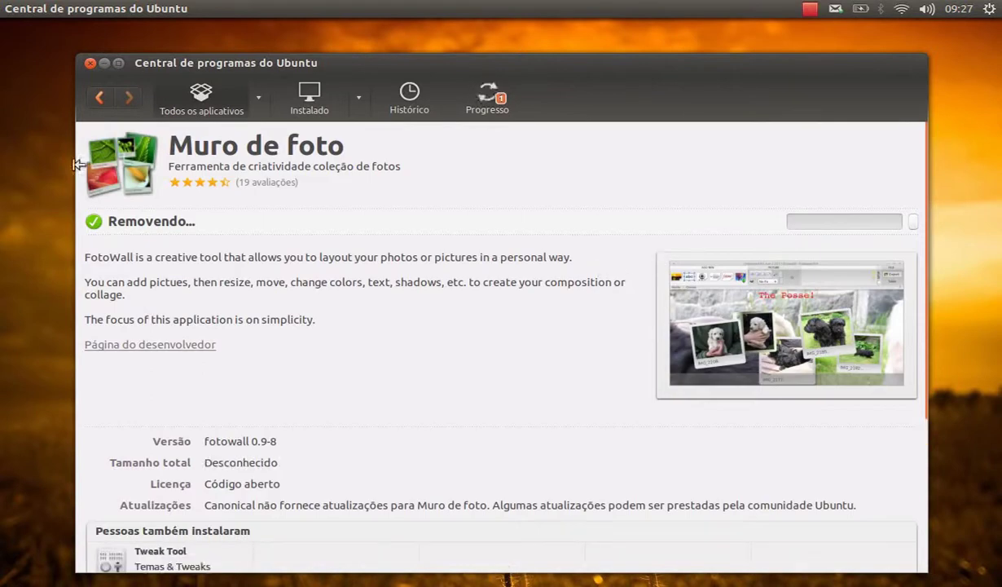
# Close the Ubuntu software centre and the Synaptic package manager, and return to the Firefox window
pyautogui.click(90, 63)
pyautogui.hotkey('alt', 'Tab')
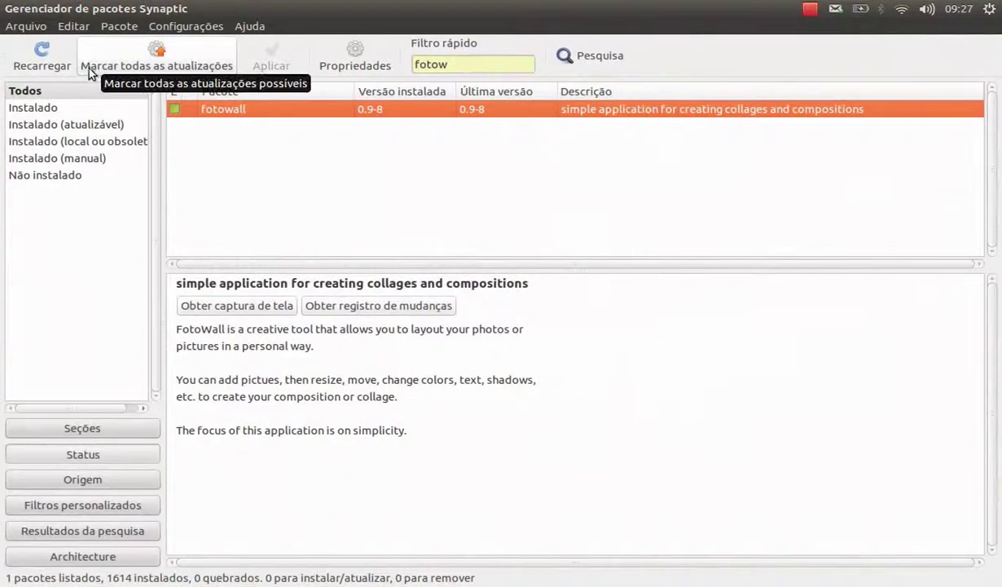
pyautogui.click(10, 9)
pyautogui.hotkey('alt', 'Tab')
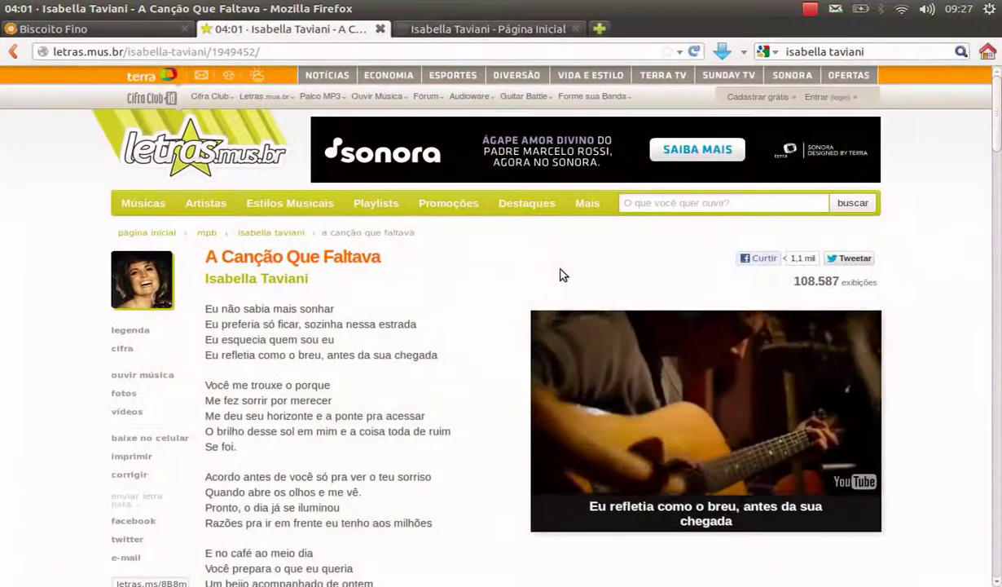
# Search the installed applications for "foto", launch Fotowall and start a new blank canvas
pyautogui.moveTo(23, 50)
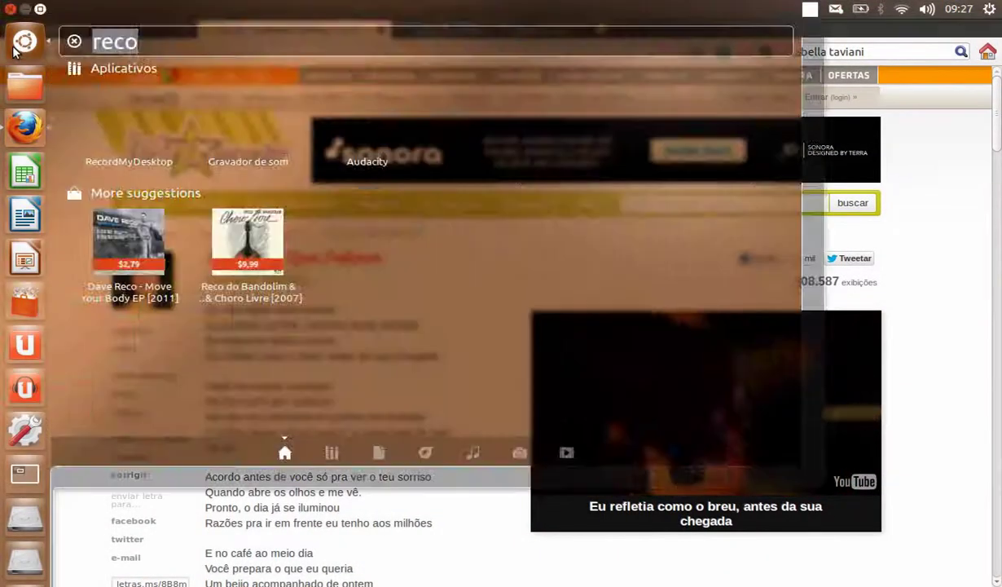
pyautogui.click(12, 50)
pyautogui.write('fo')
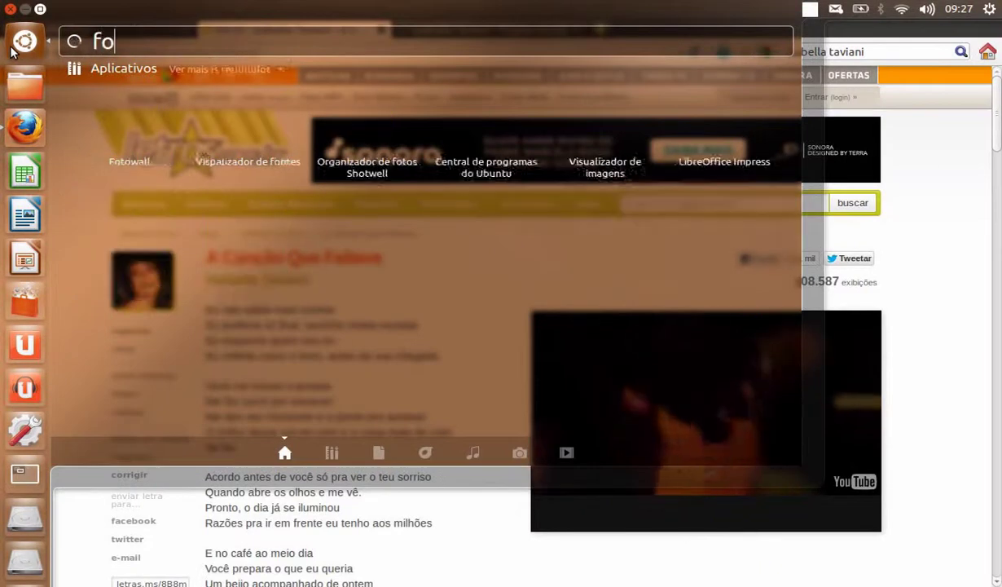
pyautogui.write('to')
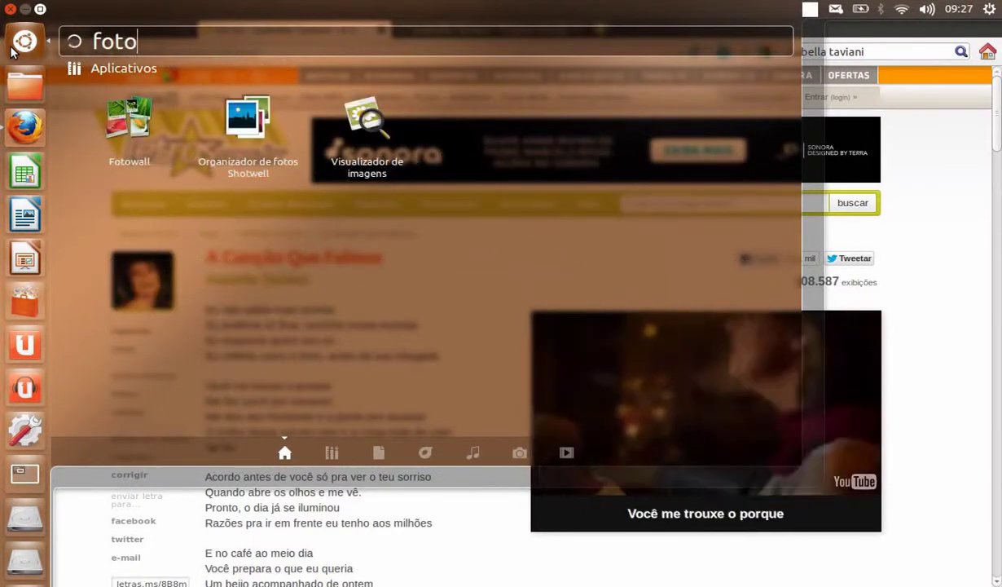
pyautogui.click(126, 116)
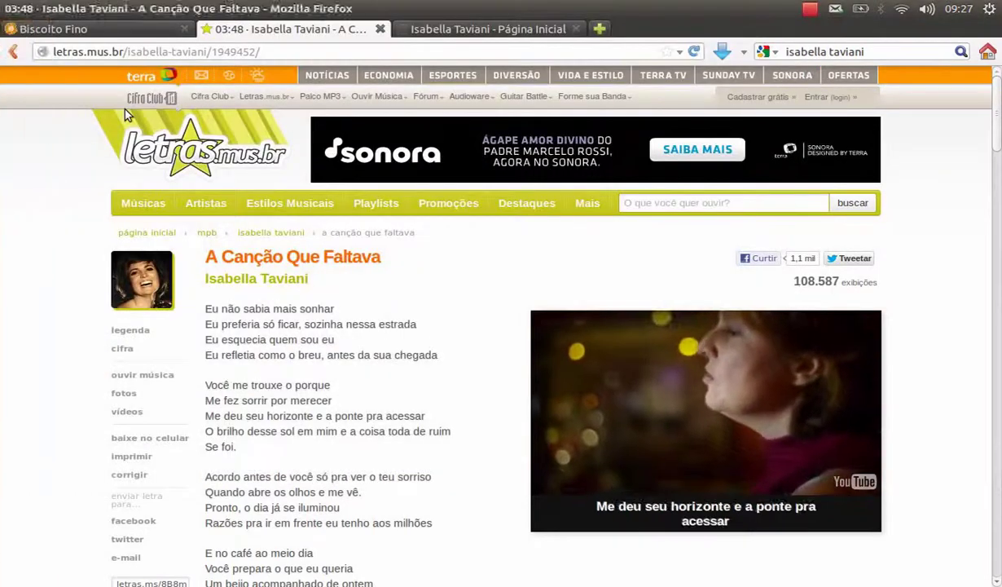
pyautogui.click(524, 329)
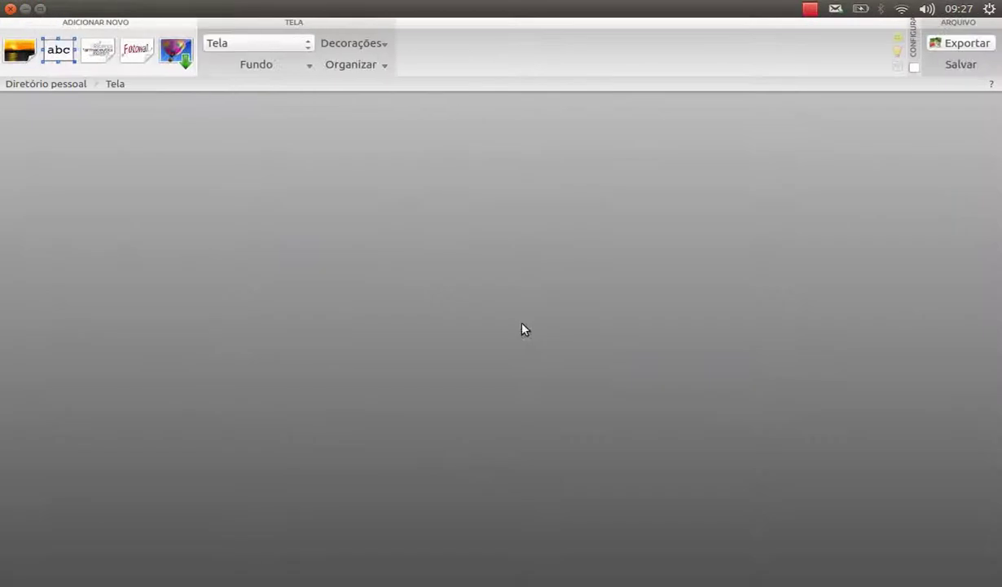
# Add ___Islam_is_My_Identity____by_Bntuae.jpg from Imagens/wallpapers to the canvas and enlarge it to cover the full canvas height
pyautogui.click(21, 56)
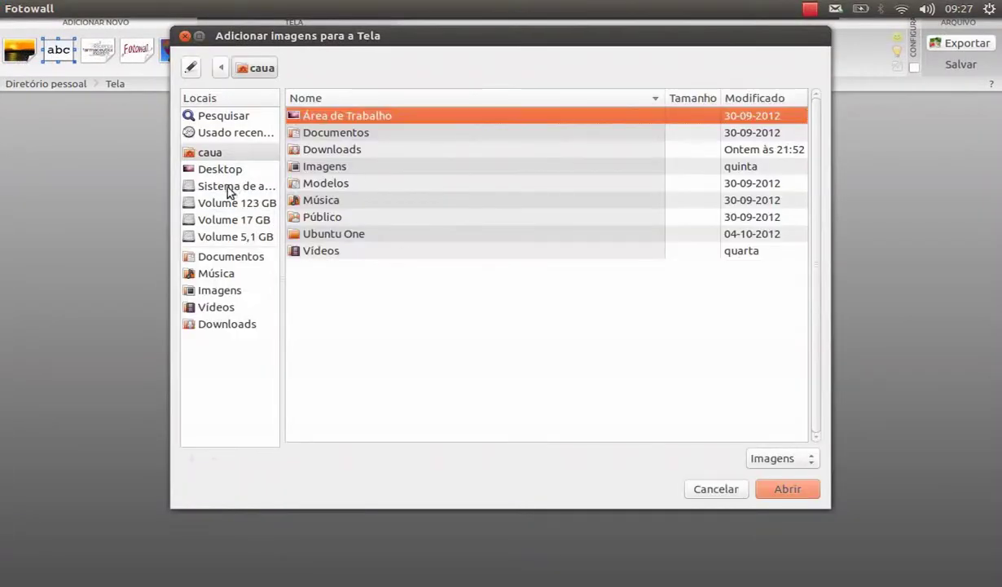
pyautogui.doubleClick(390, 169)
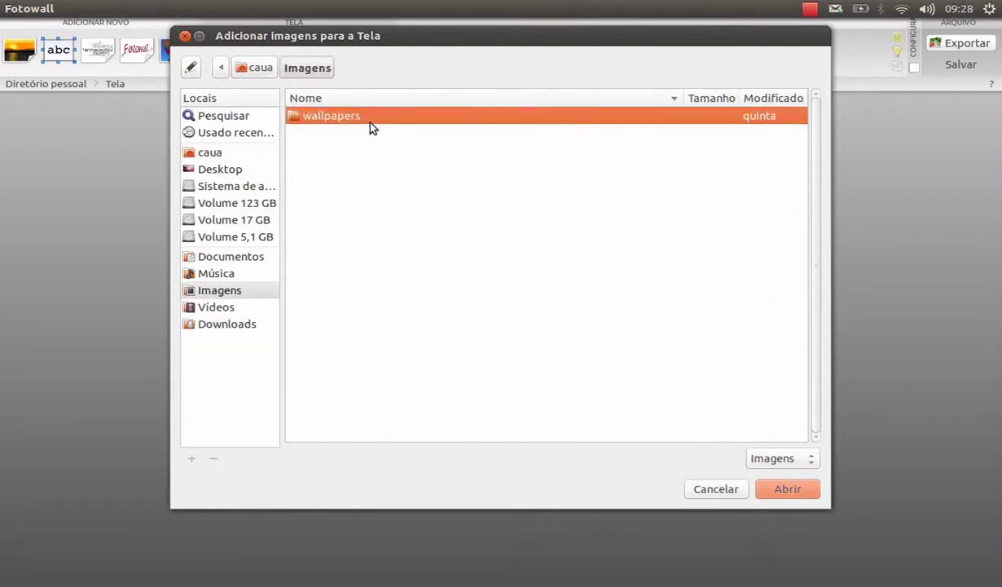
pyautogui.doubleClick(371, 123)
pyautogui.click(356, 134)
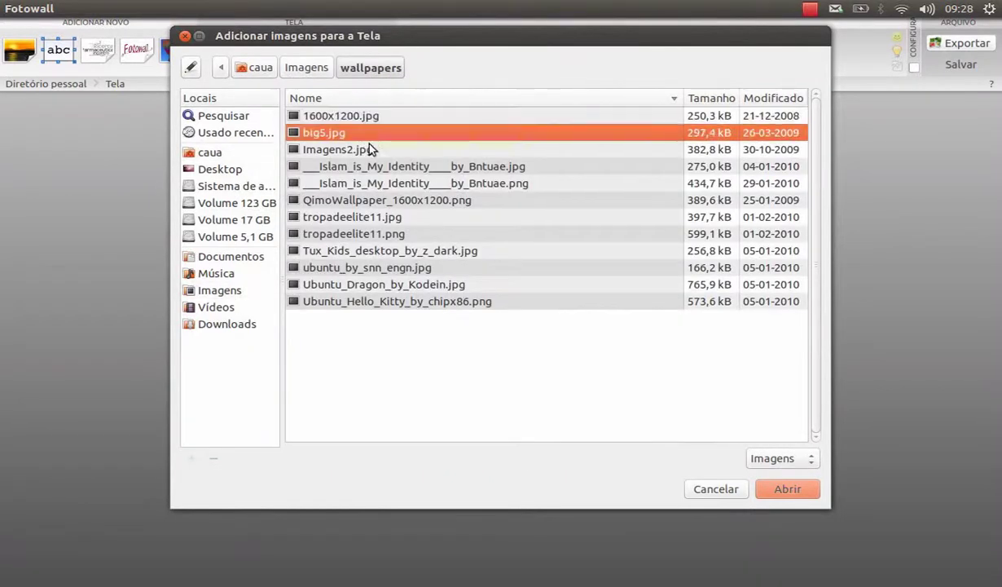
pyautogui.click(367, 150)
pyautogui.click(370, 168)
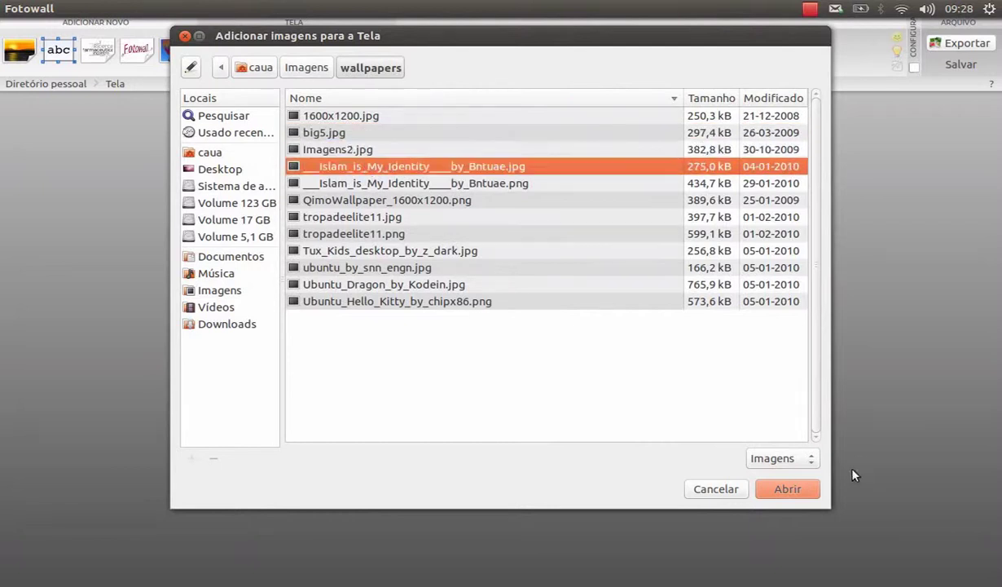
pyautogui.click(786, 488)
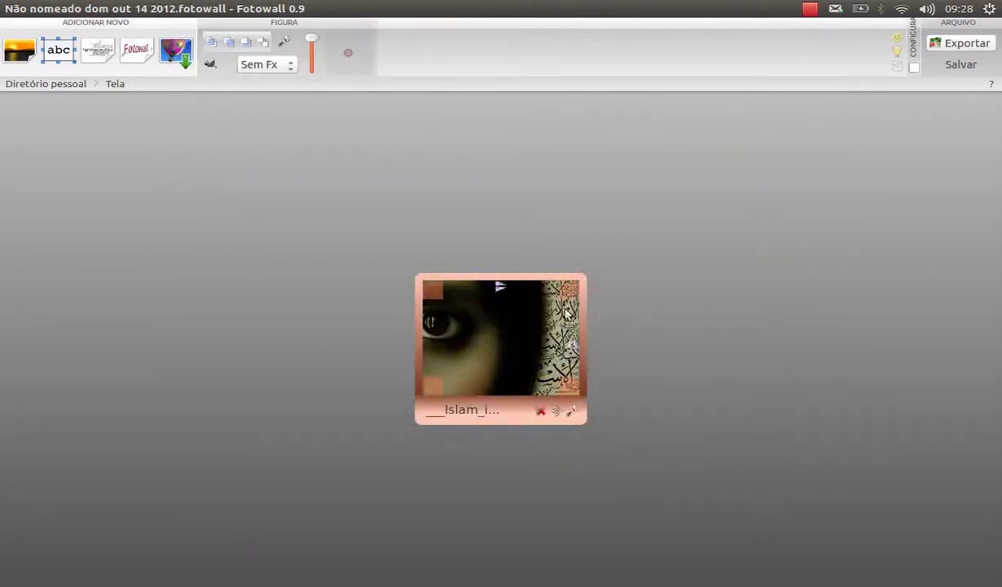
pyautogui.moveTo(565, 285); pyautogui.dragTo(849, 101)
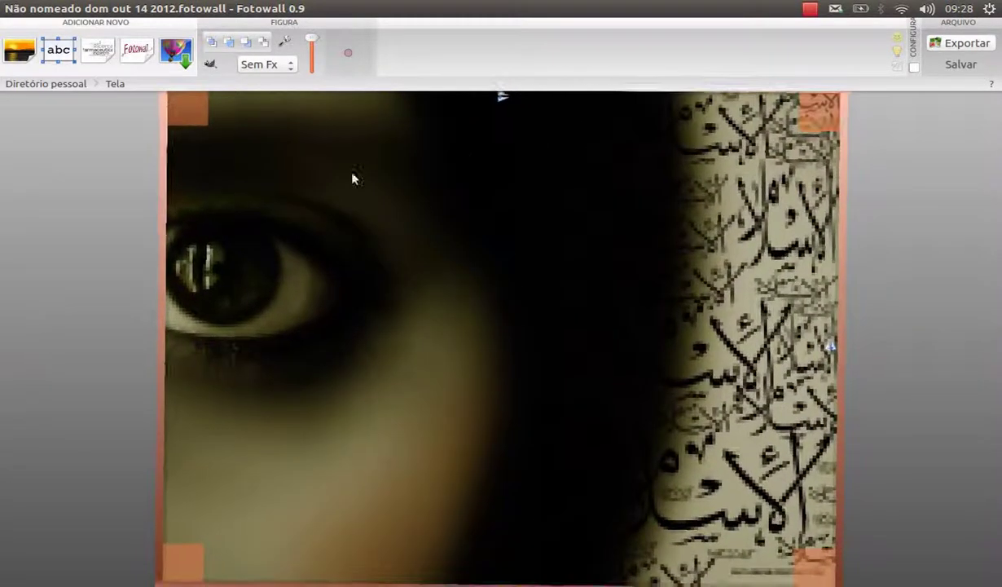
# Add ubuntu_by_snn_engn.jpg from the wallpapers folder on top of the eye picture, enlarging it and tilting it slightly counterclockwise
pyautogui.click(31, 63)
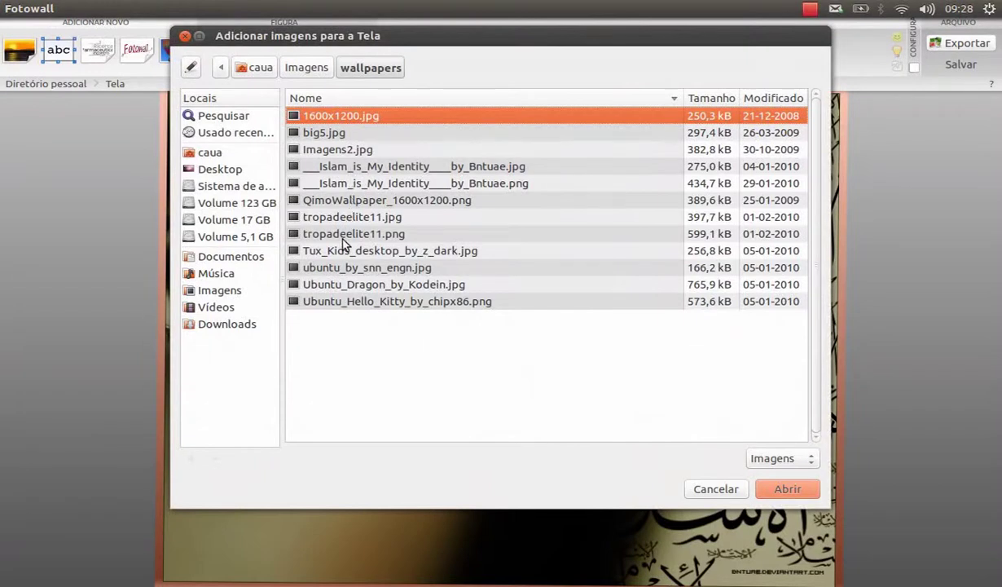
pyautogui.click(340, 251)
pyautogui.click(332, 268)
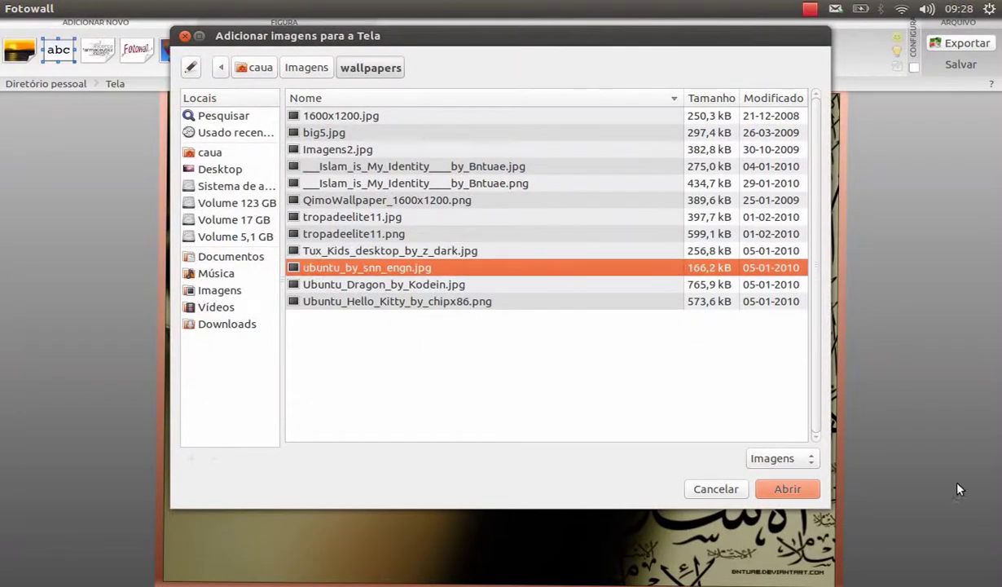
pyautogui.click(787, 489)
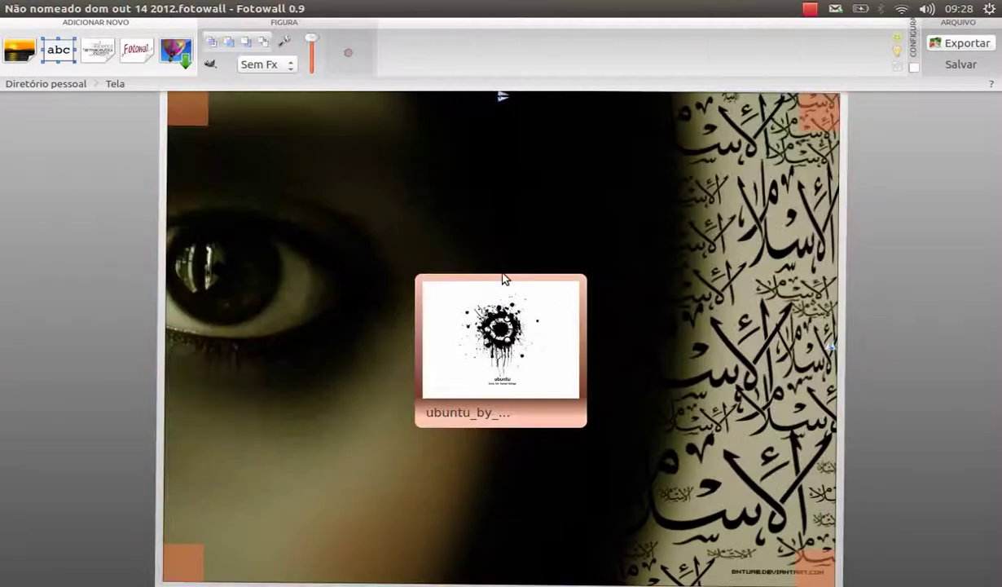
pyautogui.moveTo(564, 292); pyautogui.dragTo(656, 197)
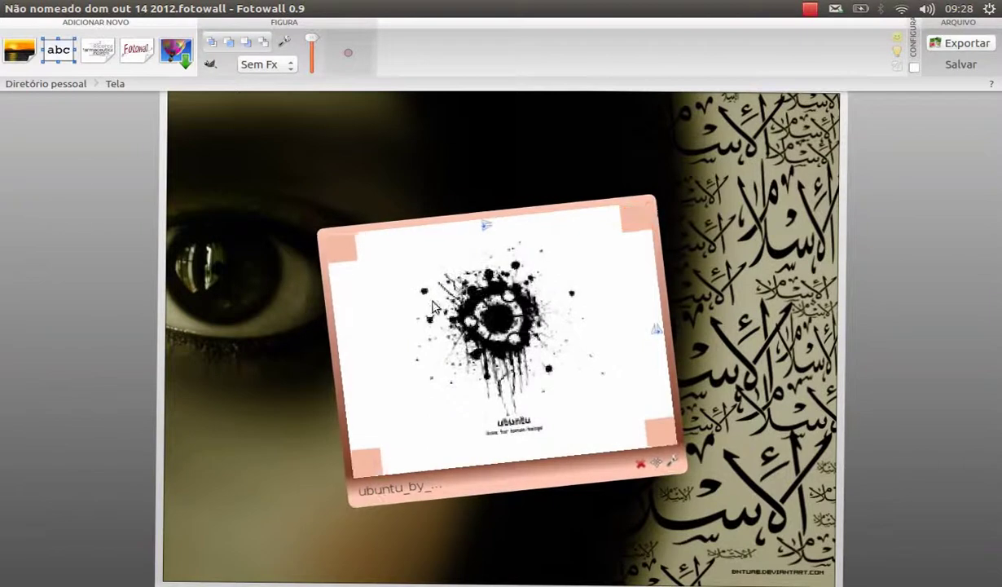
# Try several frame styles on the Ubuntu picture and settle on the red heart frame
pyautogui.click(673, 462)
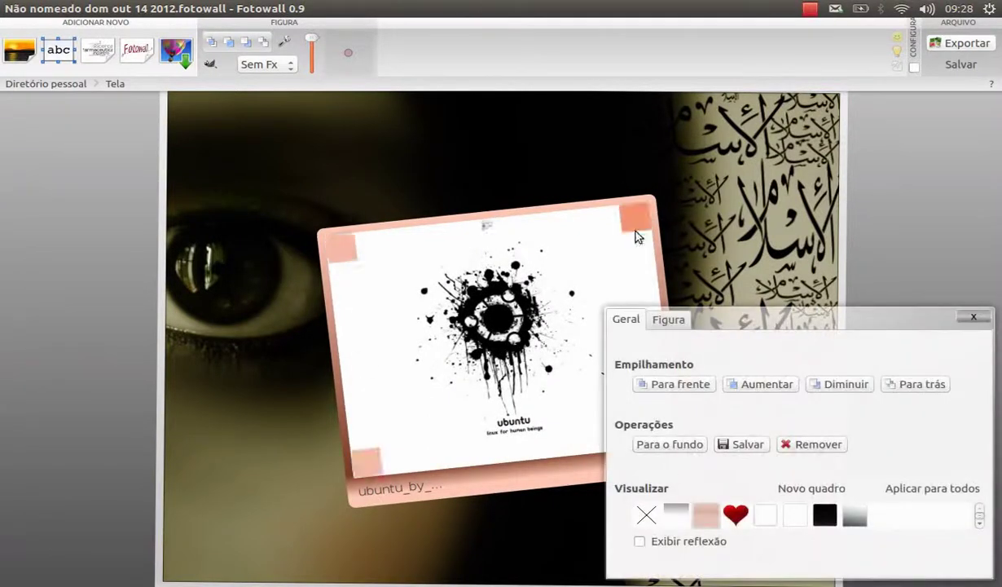
pyautogui.click(647, 515)
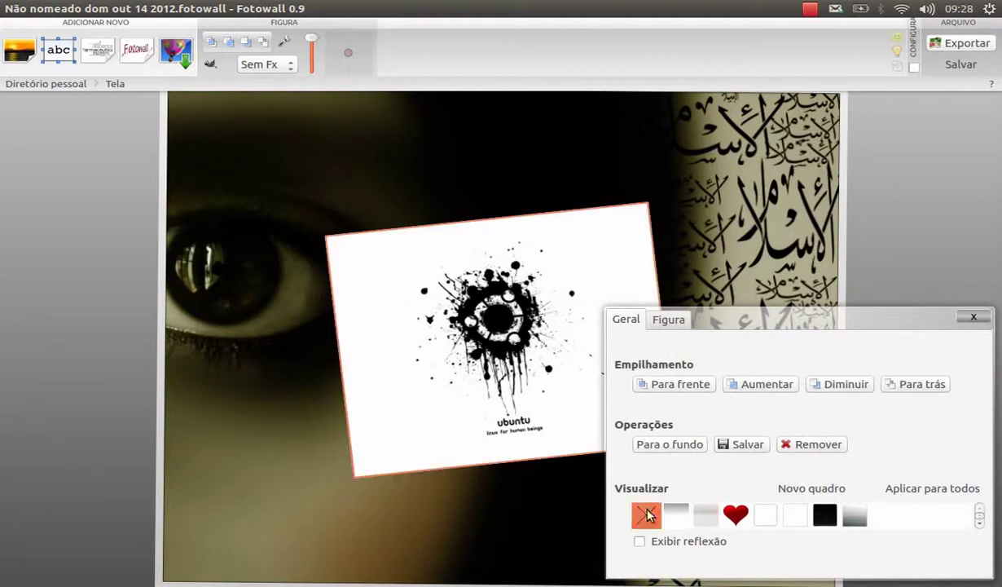
pyautogui.click(678, 519)
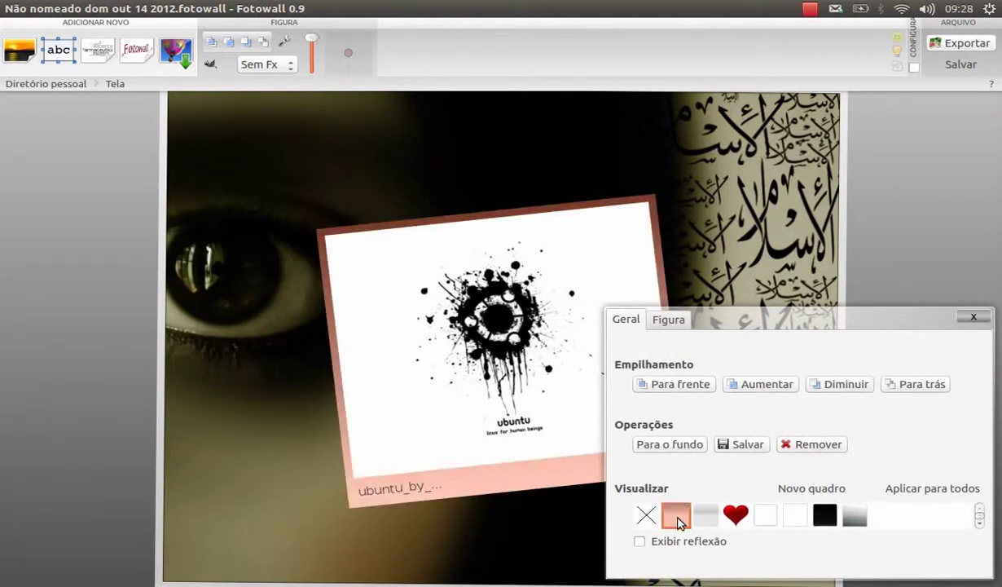
pyautogui.click(718, 518)
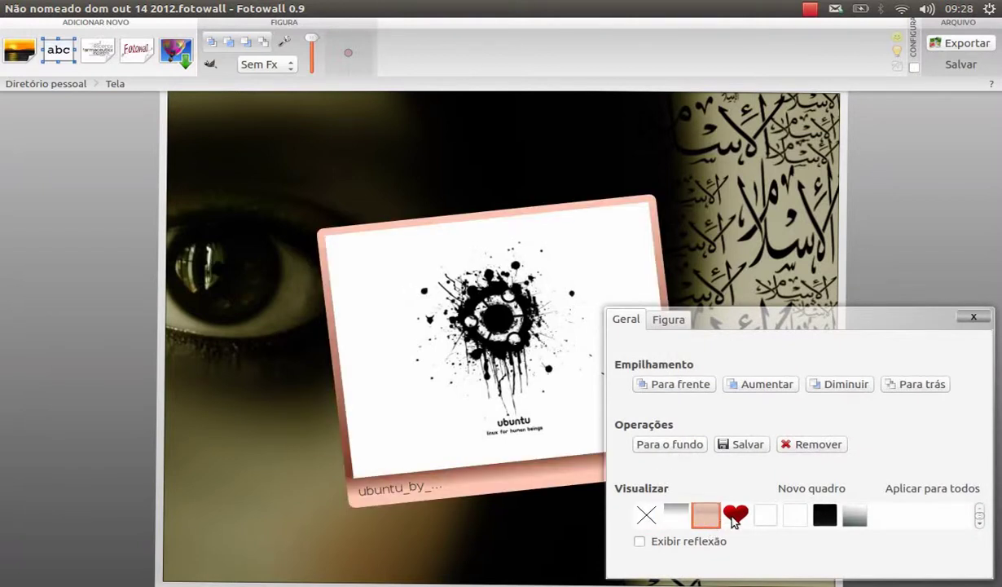
pyautogui.click(733, 518)
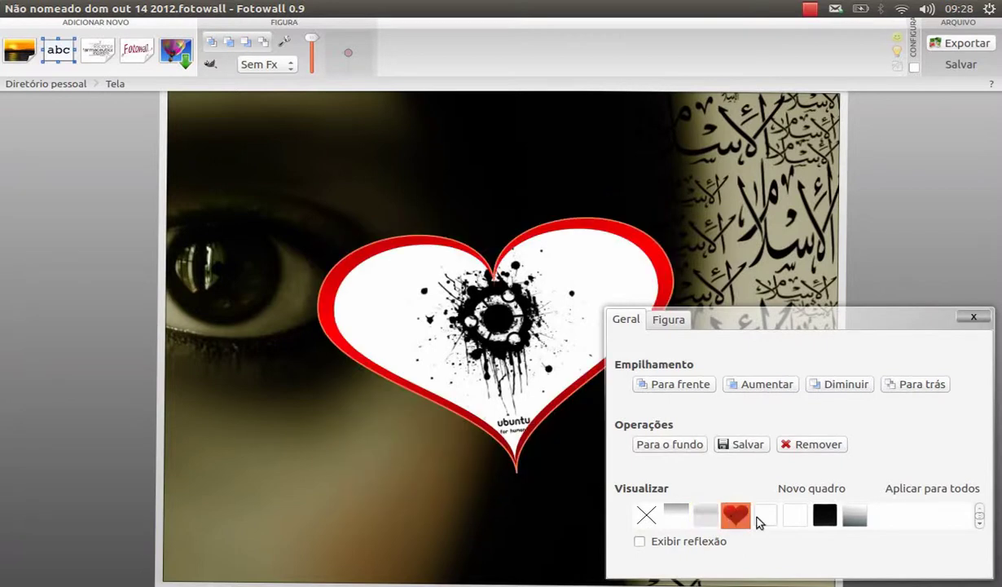
pyautogui.click(852, 515)
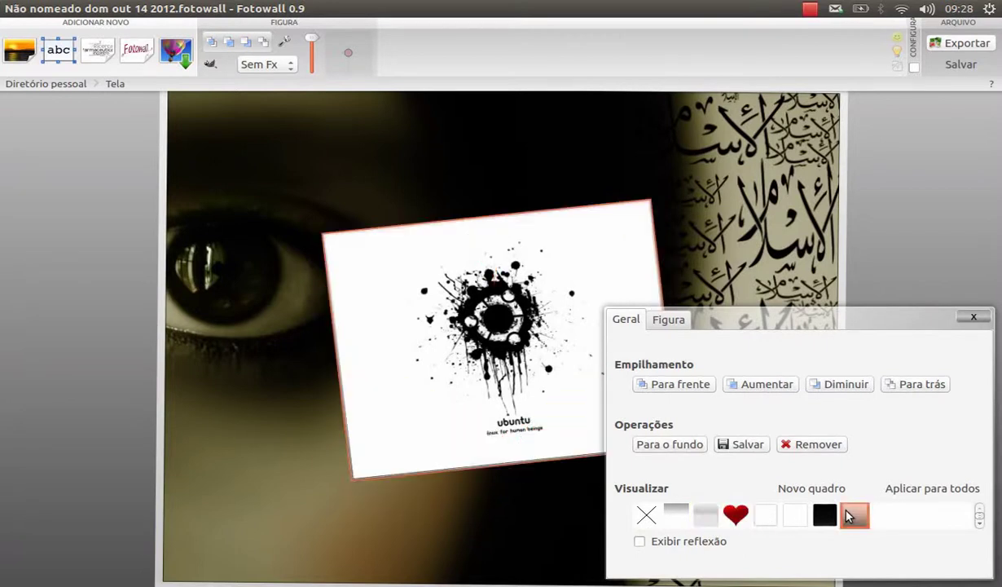
pyautogui.click(827, 515)
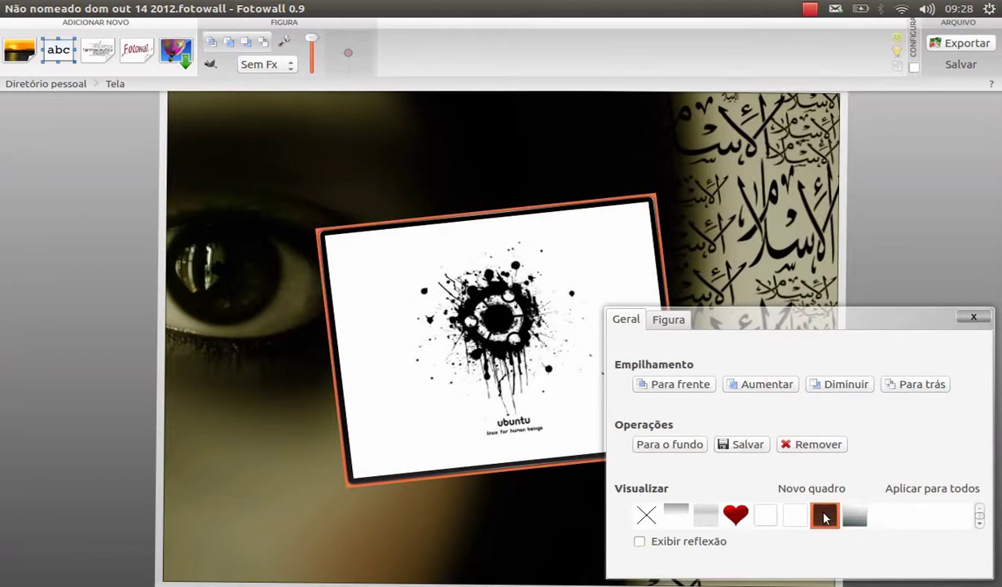
pyautogui.click(766, 515)
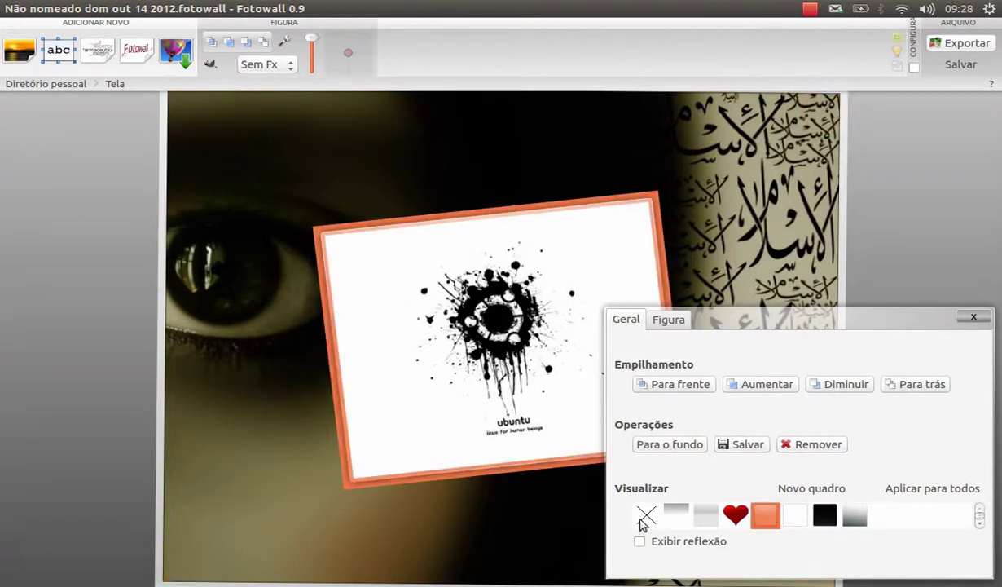
pyautogui.click(740, 517)
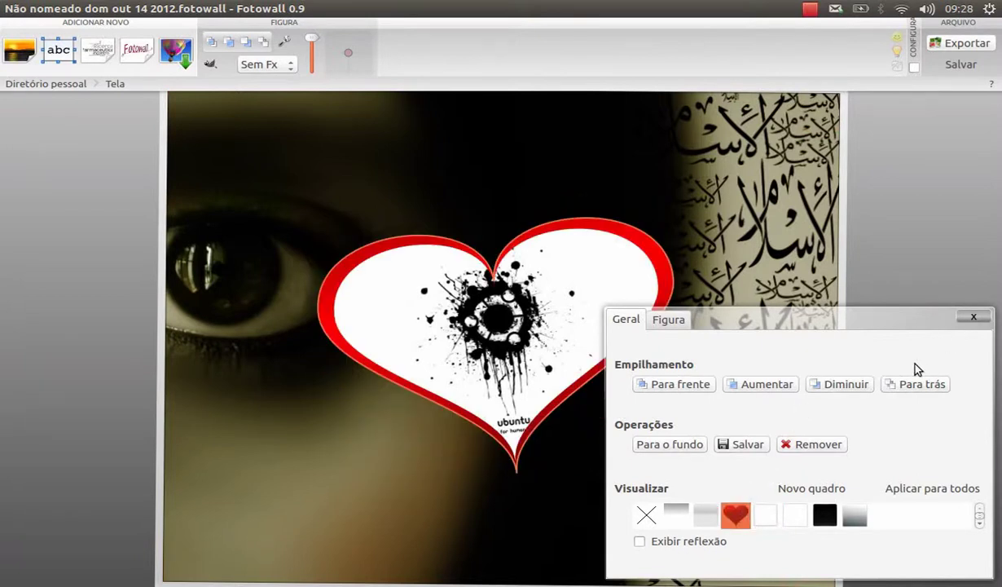
# Try the Auto misturar and Sem efeitos effects, apply Inverter cores and NVG to the heart-framed Ubuntu picture, and close its properties
pyautogui.click(689, 320)
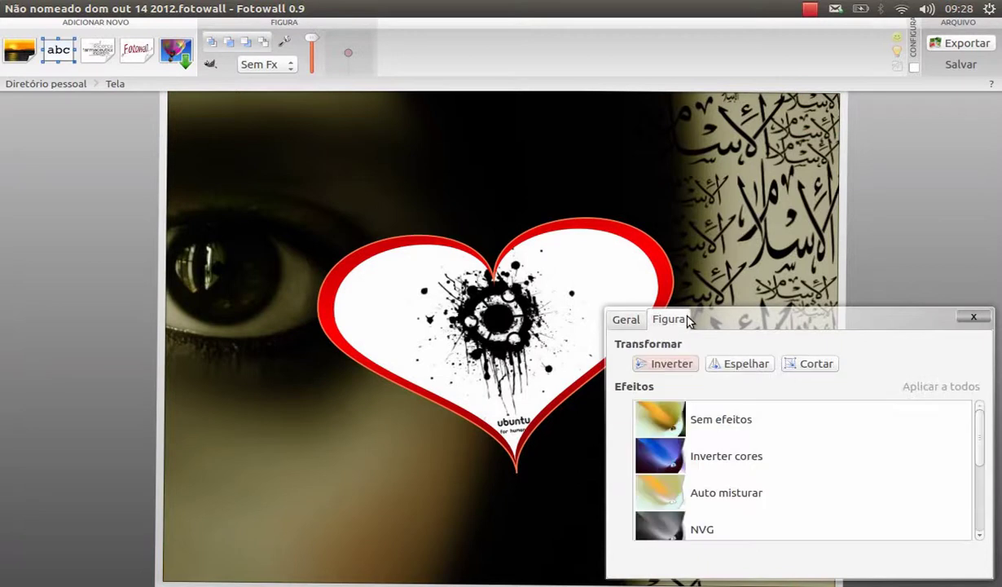
pyautogui.click(649, 489)
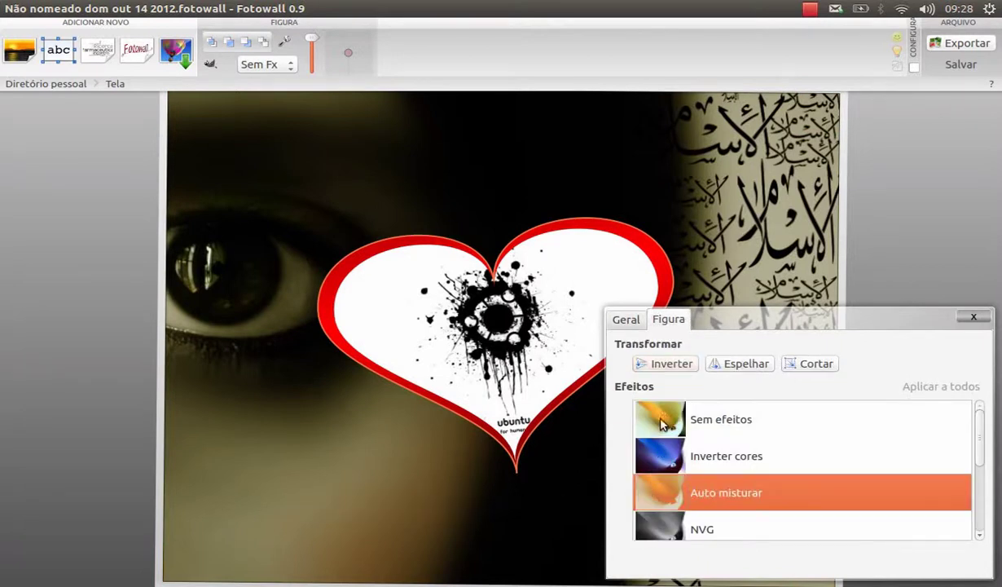
pyautogui.click(662, 423)
pyautogui.click(665, 452)
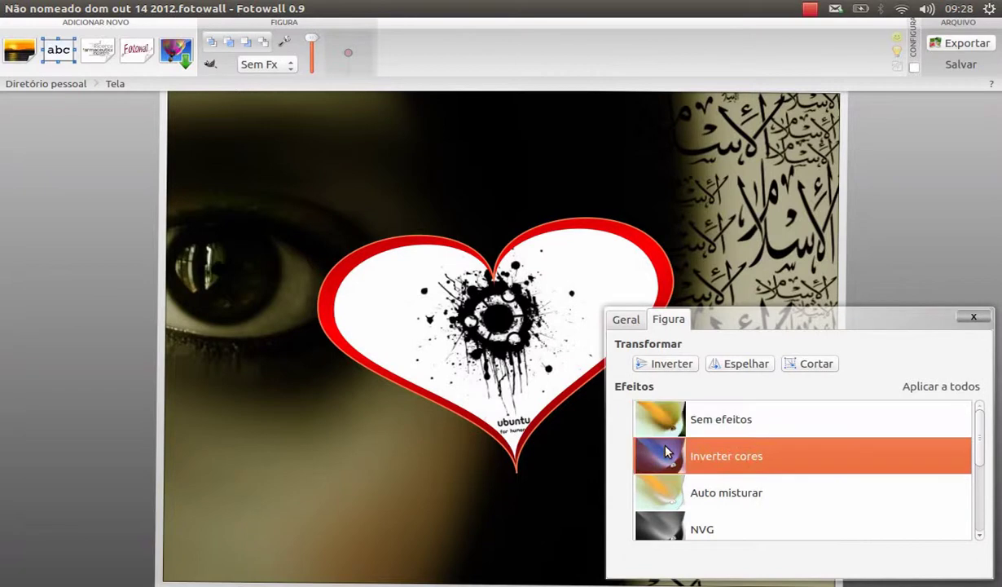
pyautogui.click(664, 534)
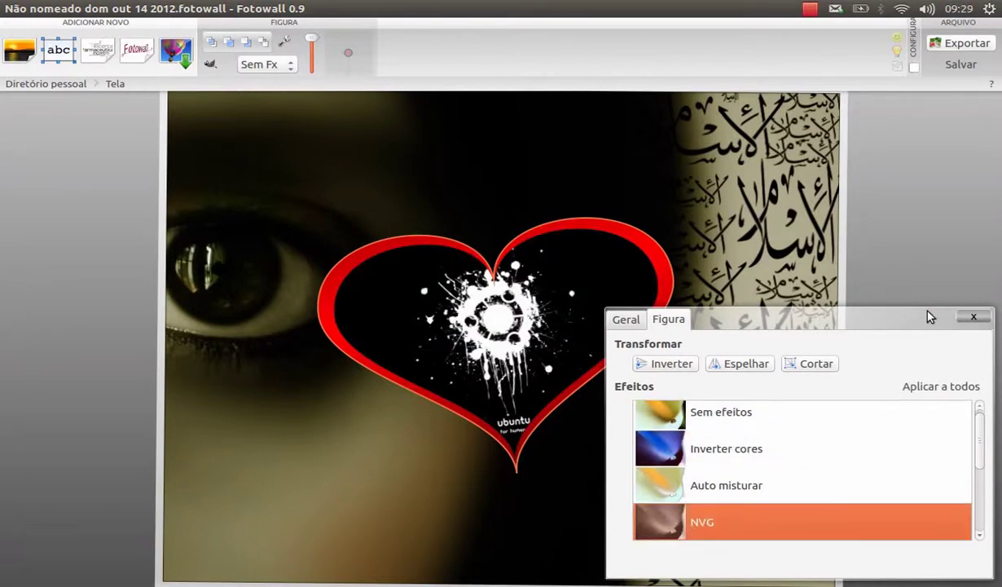
pyautogui.click(973, 316)
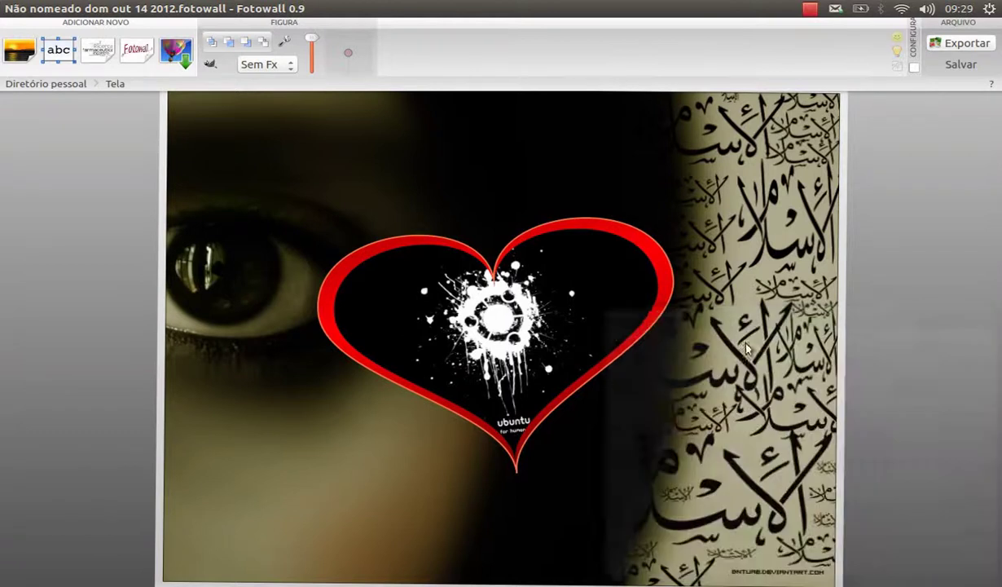
# Move the heart-framed Ubuntu picture toward the canvas's upper right and add Imagens2.jpg from the wallpapers folder
pyautogui.moveTo(432, 300); pyautogui.dragTo(536, 165)
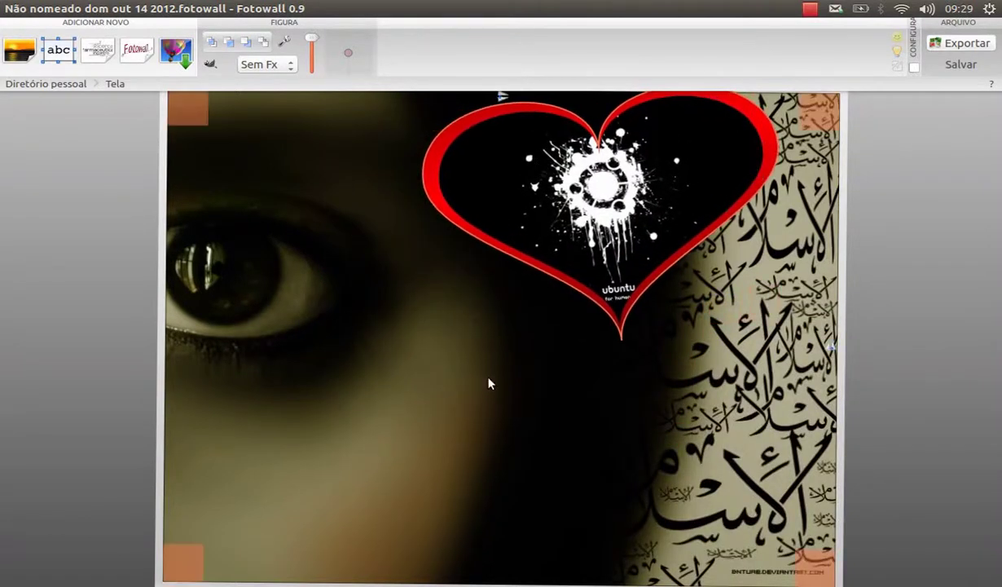
pyautogui.click(20, 54)
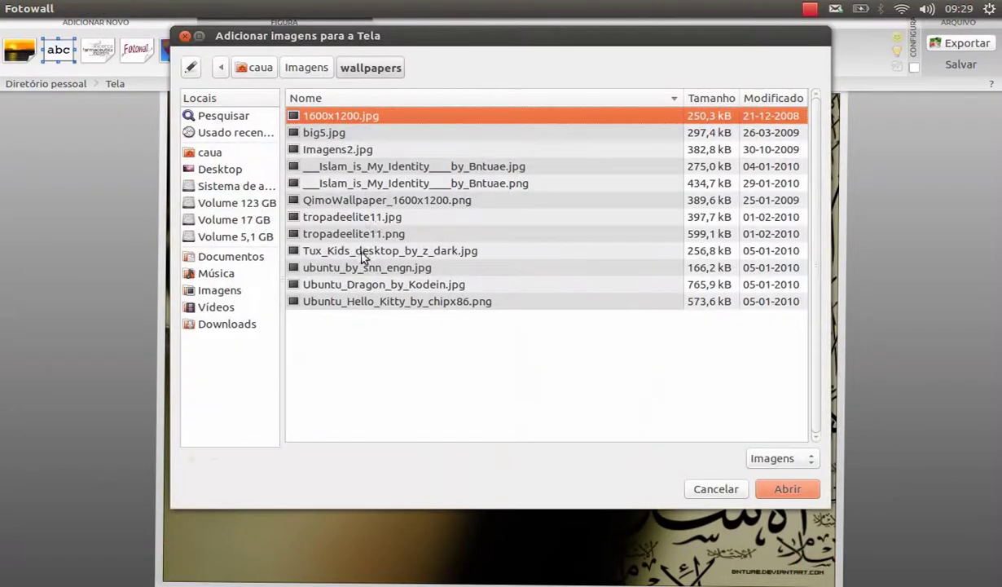
pyautogui.doubleClick(331, 149)
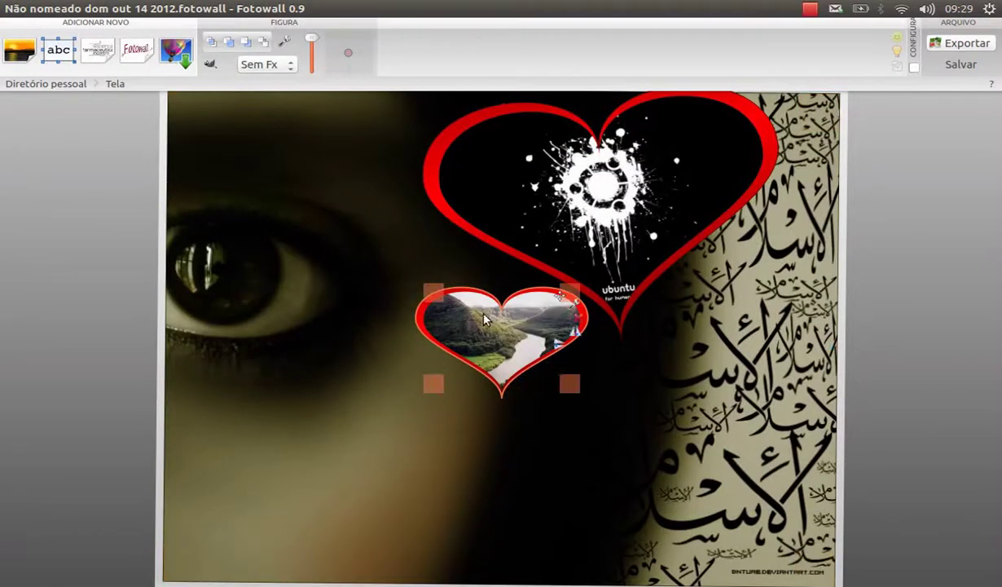
# Place the river picture below the eye, give it the captioned instant-photo frame, and make it small with a slight clockwise tilt
pyautogui.moveTo(434, 293); pyautogui.dragTo(332, 261)
pyautogui.moveTo(619, 267); pyautogui.dragTo(491, 311)
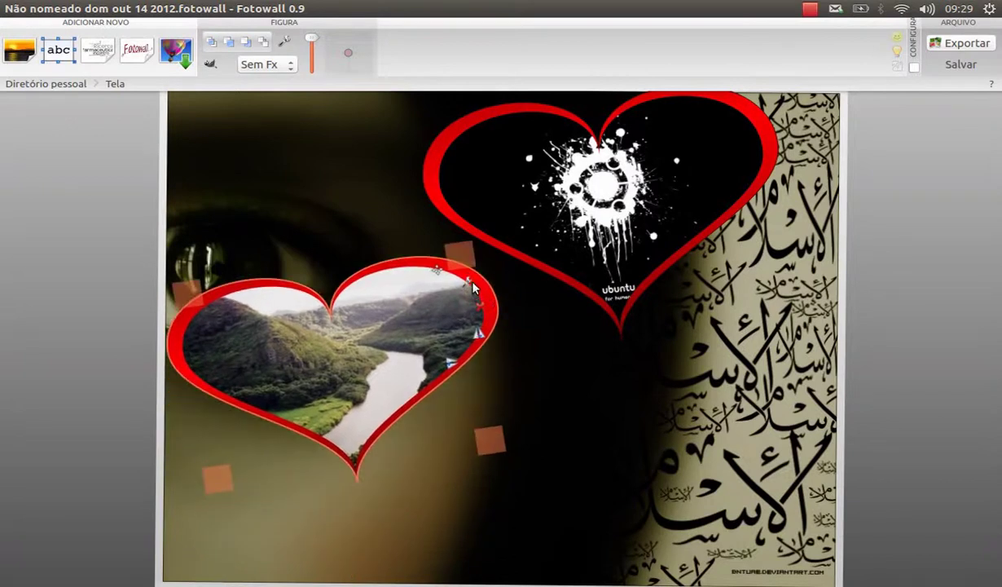
pyautogui.click(470, 284)
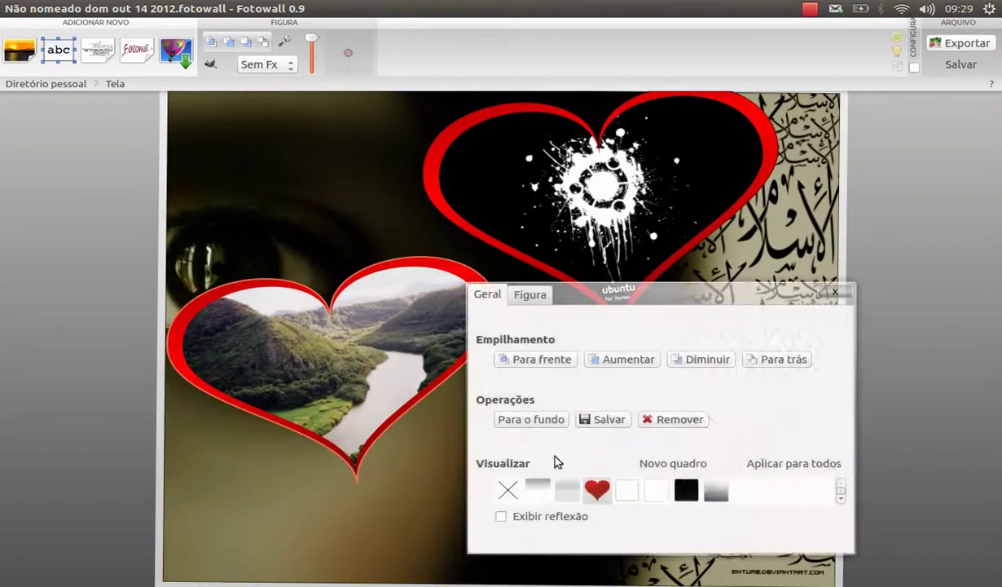
pyautogui.click(541, 490)
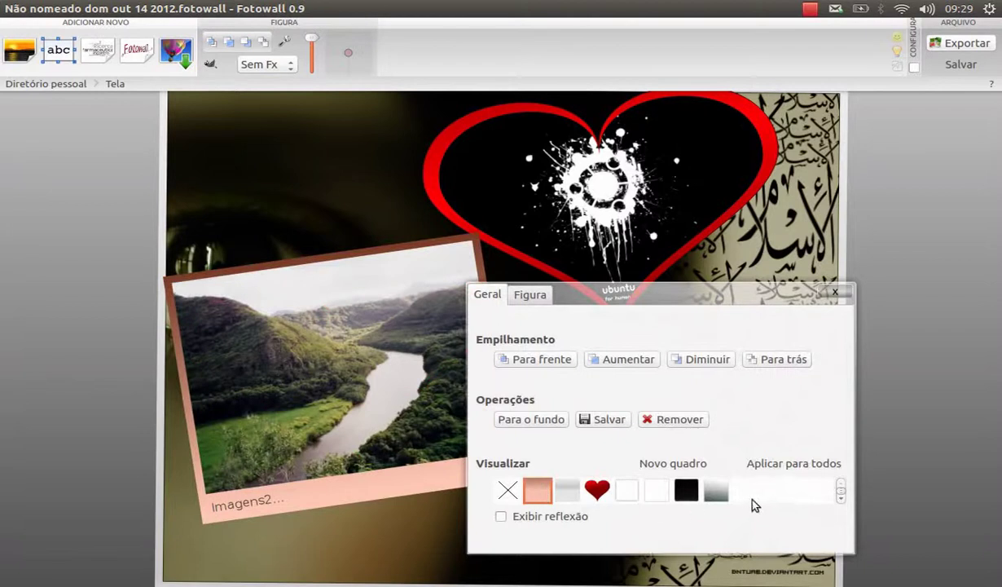
pyautogui.moveTo(459, 281); pyautogui.dragTo(429, 324)
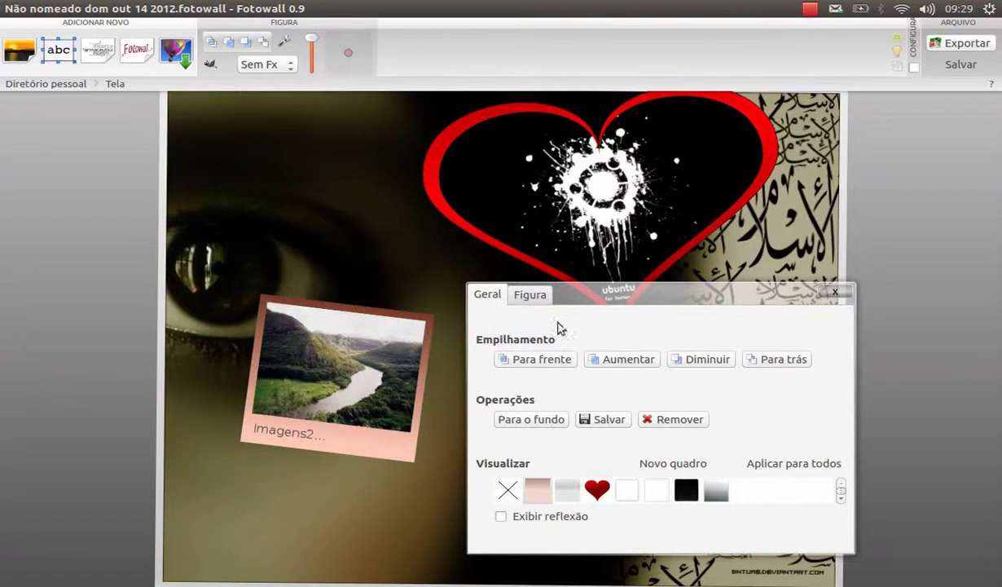
pyautogui.click(835, 291)
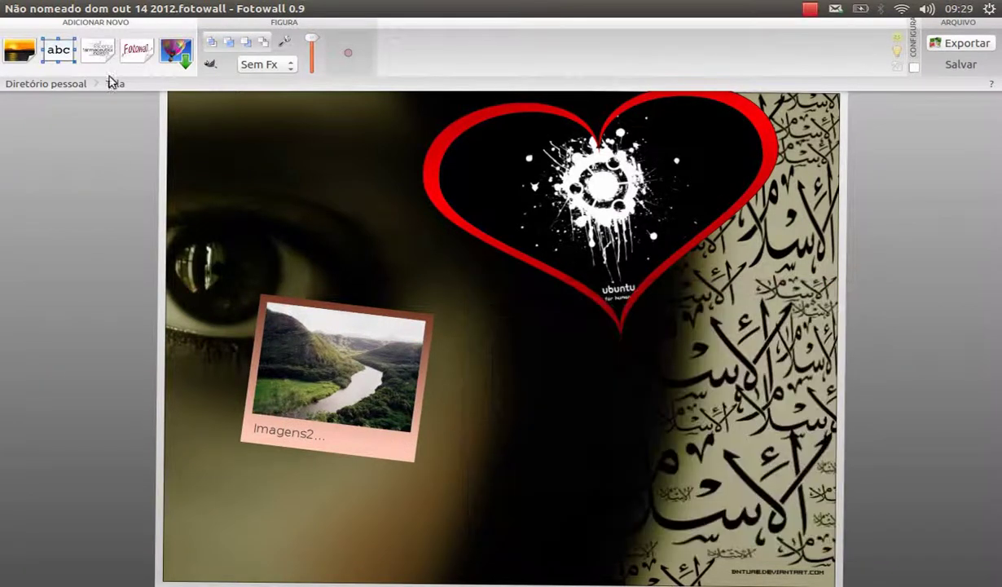
# Add a text box to the canvas, enlarge it, and replace its placeholder with "Fotowall + Ubuntu"
pyautogui.click(62, 58)
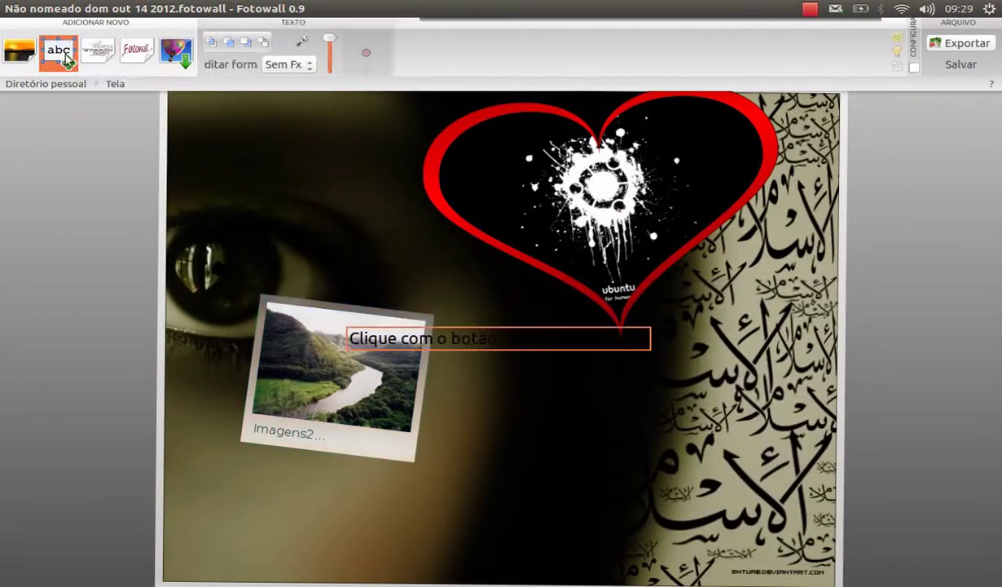
pyautogui.moveTo(644, 338); pyautogui.dragTo(746, 327)
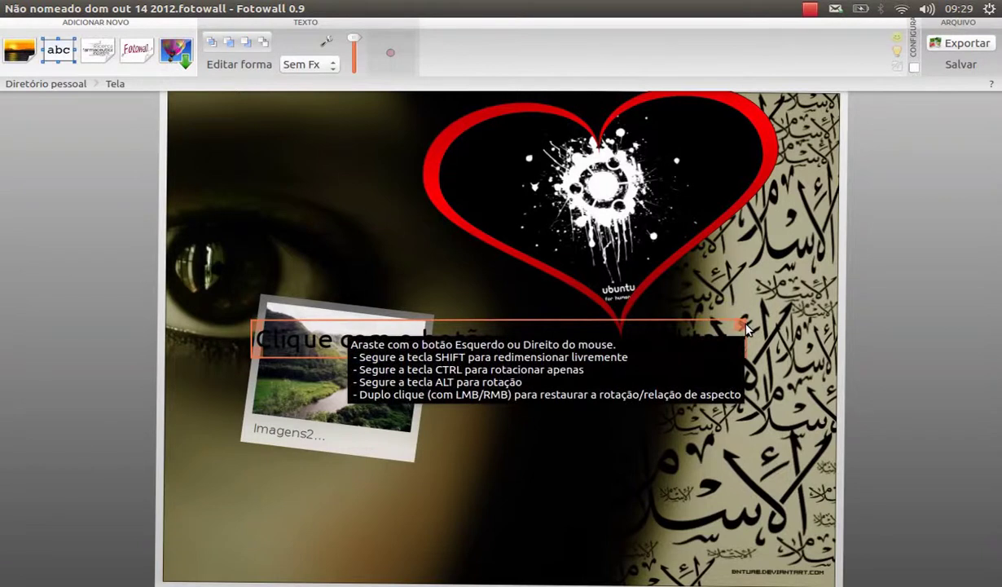
pyautogui.rightClick(667, 337)
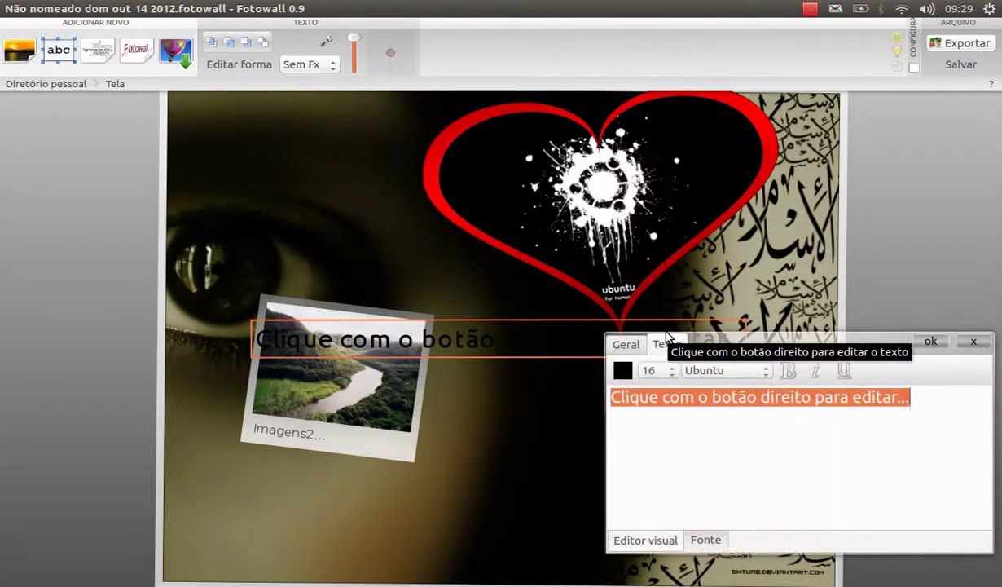
pyautogui.write('Fotowall')
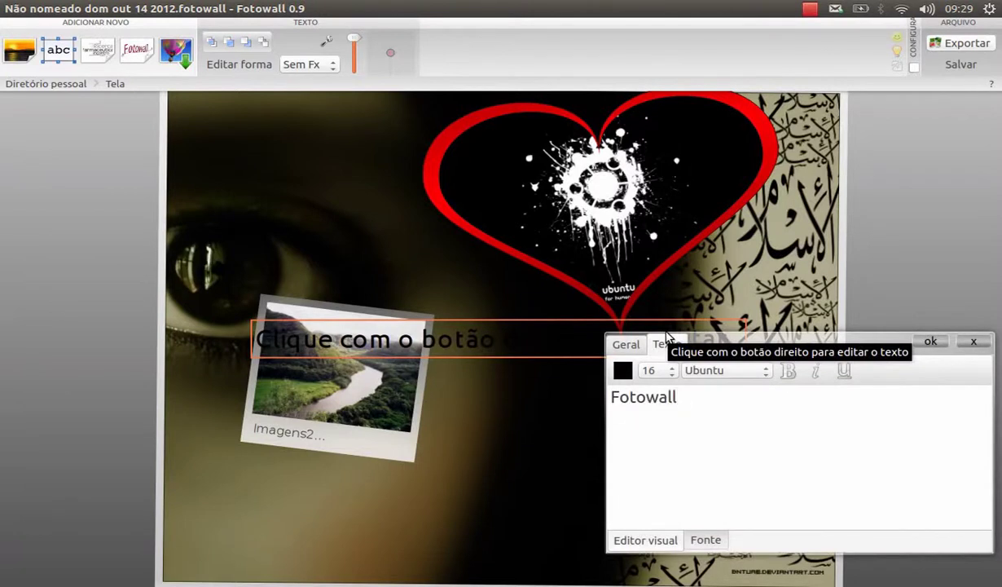
pyautogui.write('+ Ubuntu')
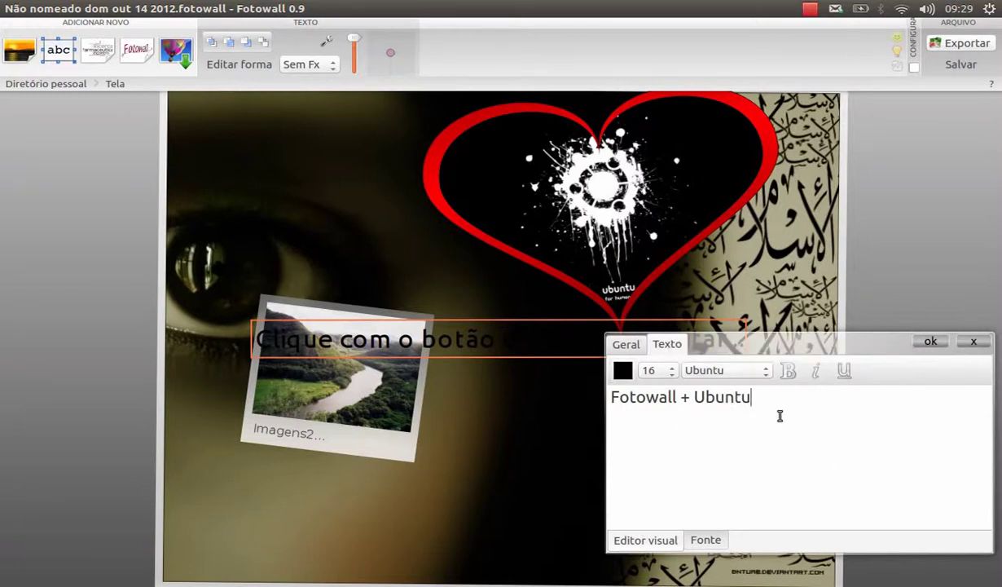
# Set the whole "Fotowall + Ubuntu" text to size 24, try a yellow-green text colour, and apply the edit
pyautogui.moveTo(779, 408); pyautogui.dragTo(559, 372)
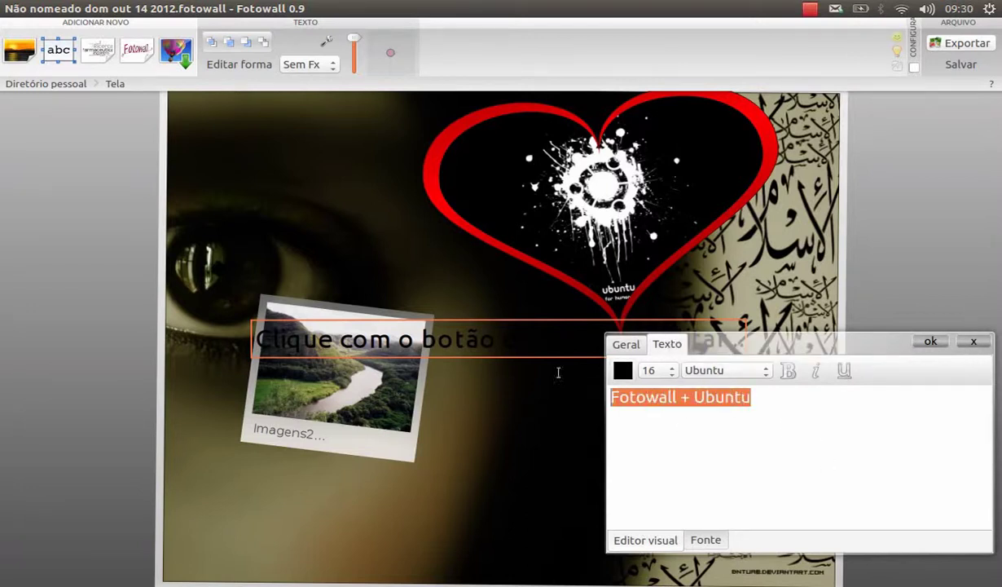
pyautogui.click(670, 374)
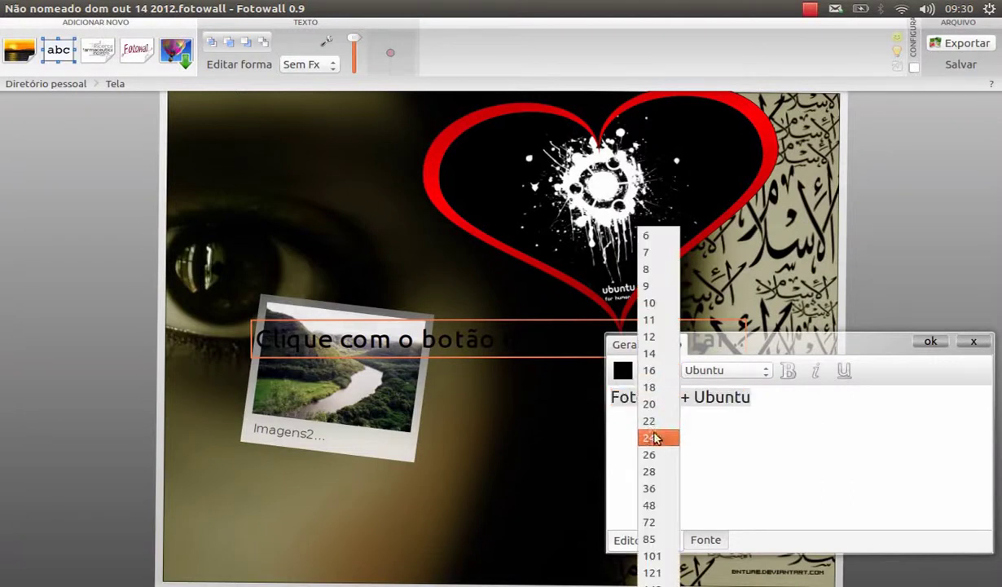
pyautogui.click(644, 417)
pyautogui.click(622, 370)
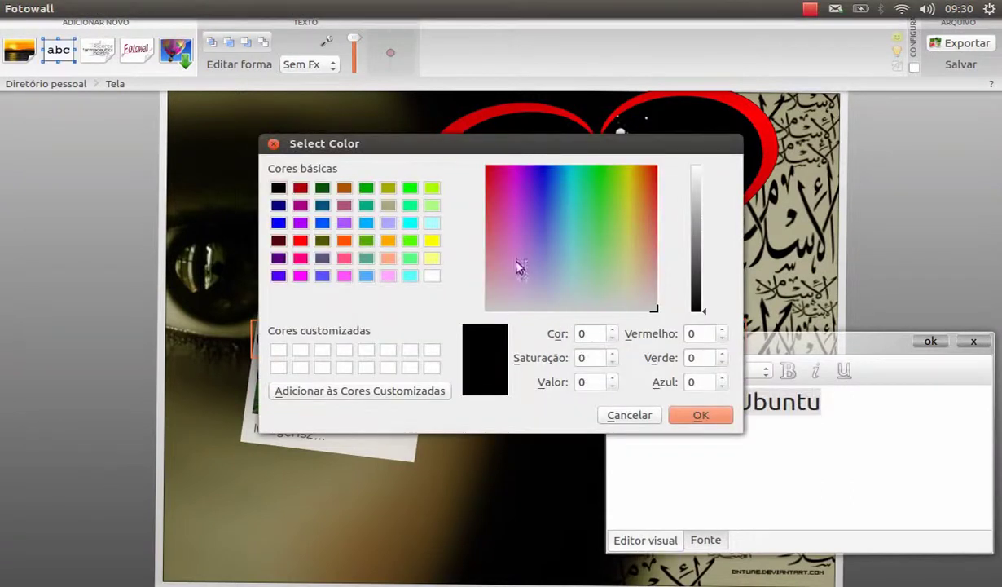
pyautogui.click(637, 180)
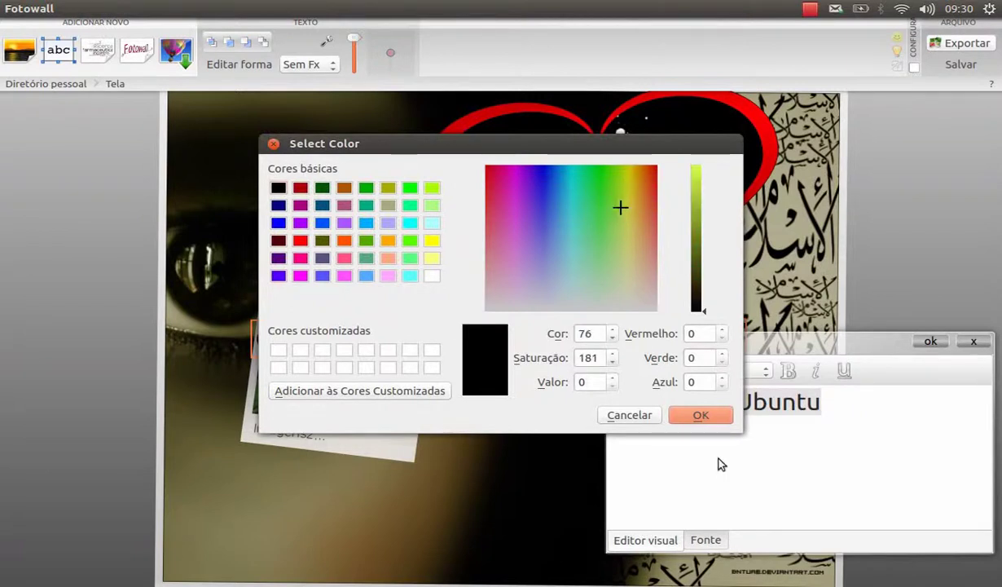
pyautogui.click(704, 417)
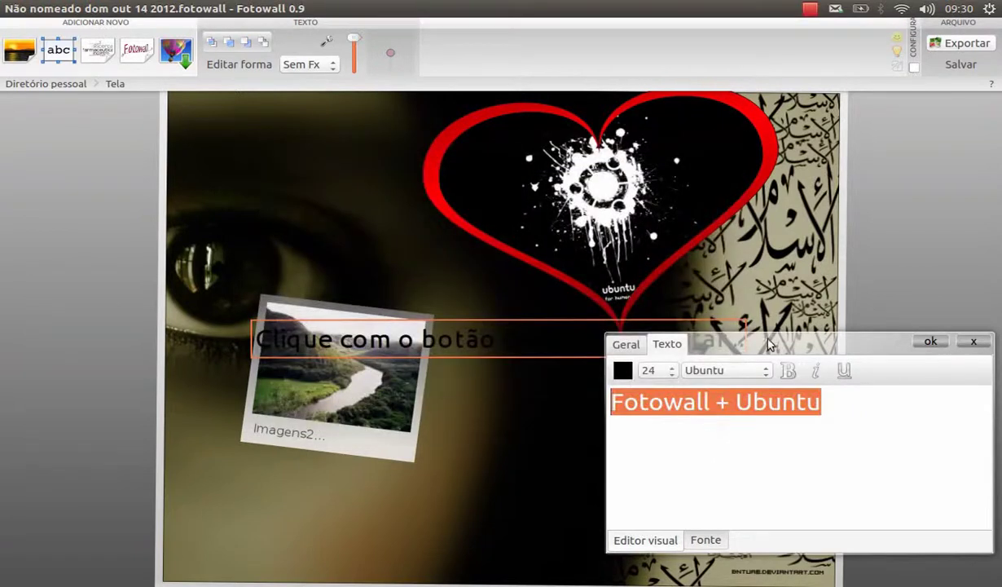
pyautogui.click(935, 343)
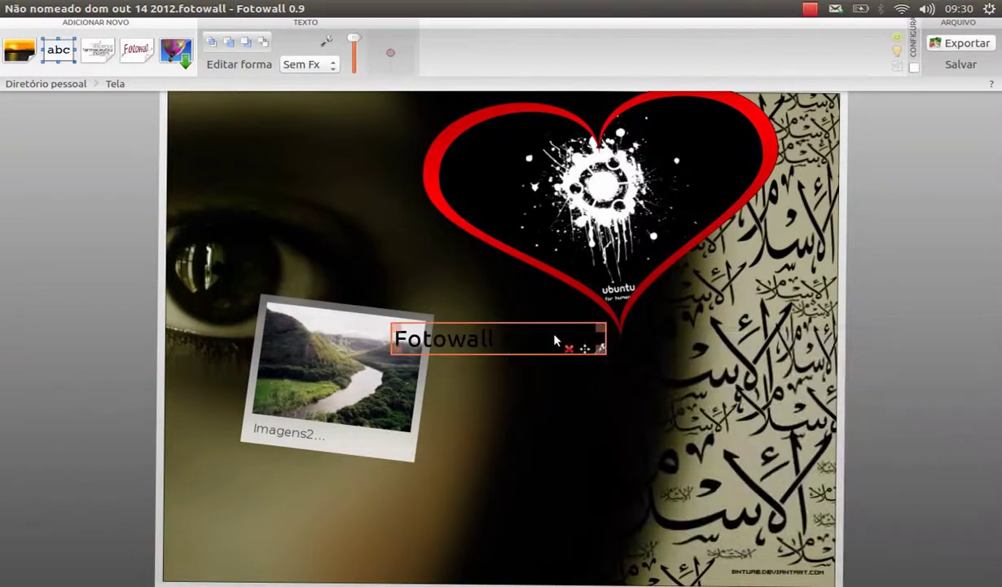
# Enlarge the "Fotowall + Ubuntu" text with a slight clockwise tilt and recolour it turquoise from the basic colours
pyautogui.moveTo(600, 328); pyautogui.dragTo(726, 340)
pyautogui.click(707, 386)
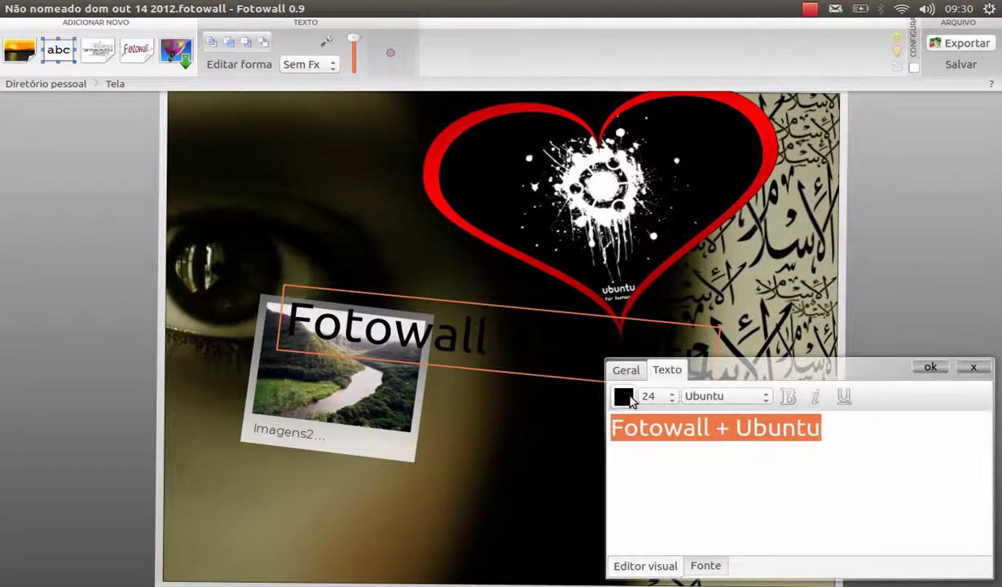
pyautogui.click(625, 397)
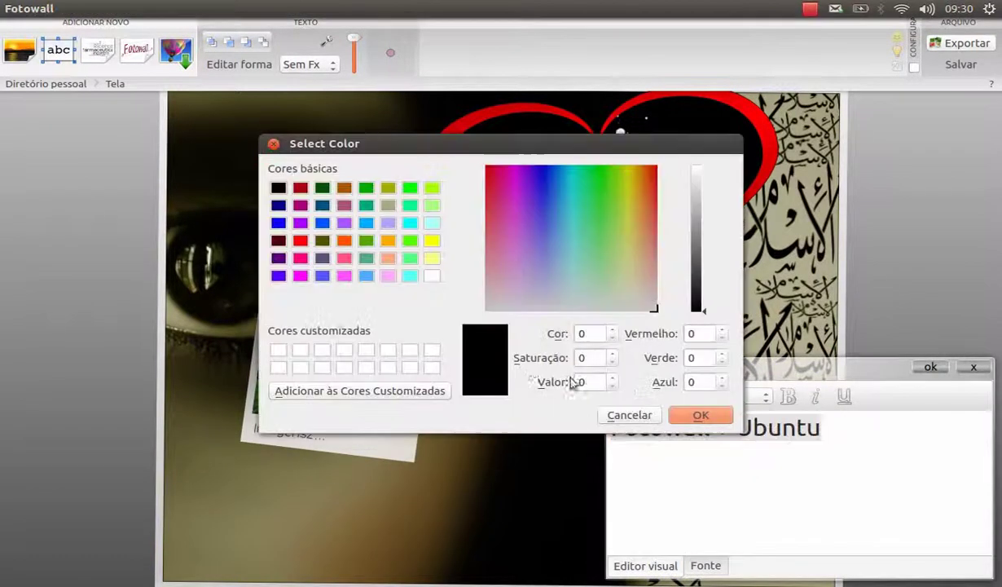
pyautogui.click(410, 275)
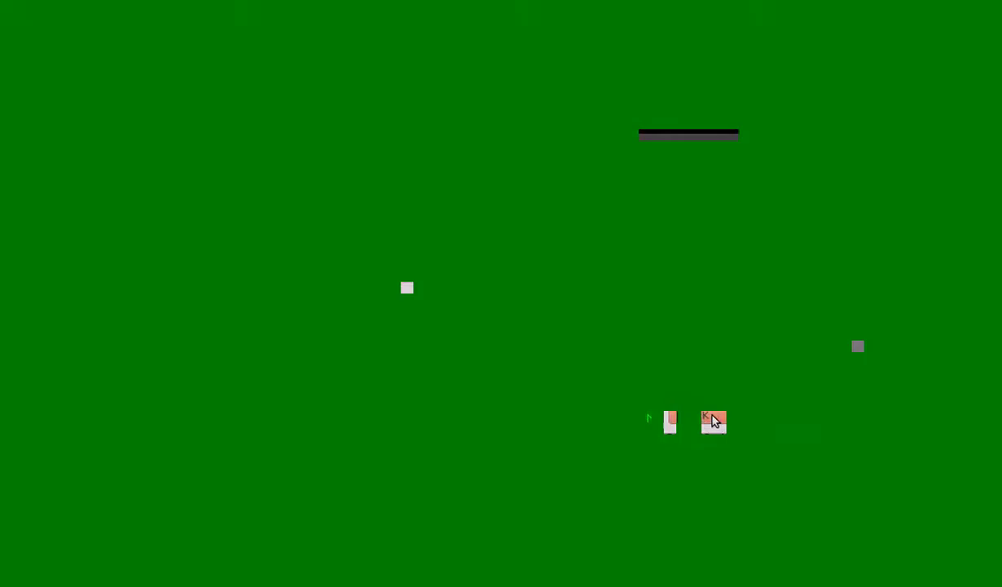
pyautogui.click(713, 419)
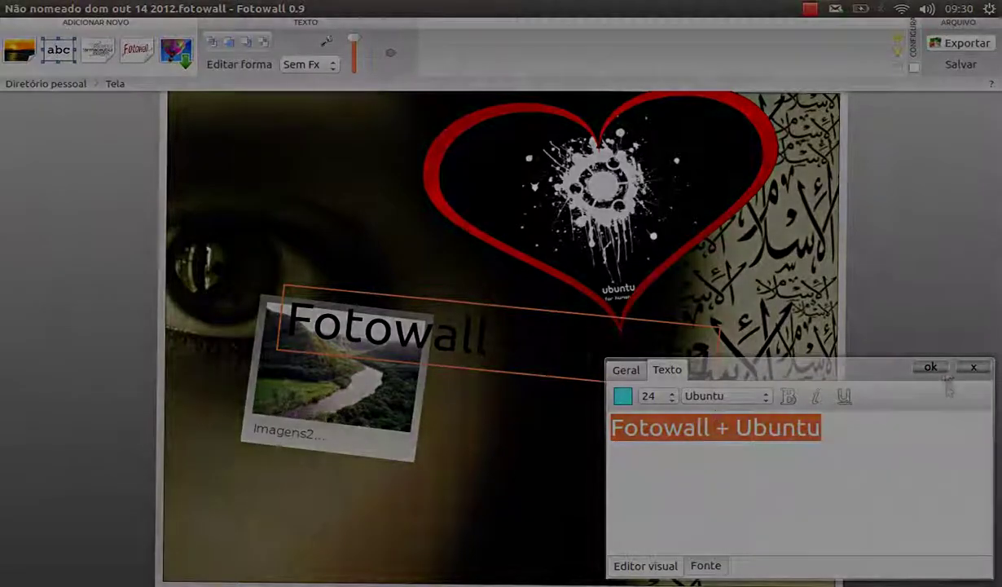
pyautogui.click(974, 367)
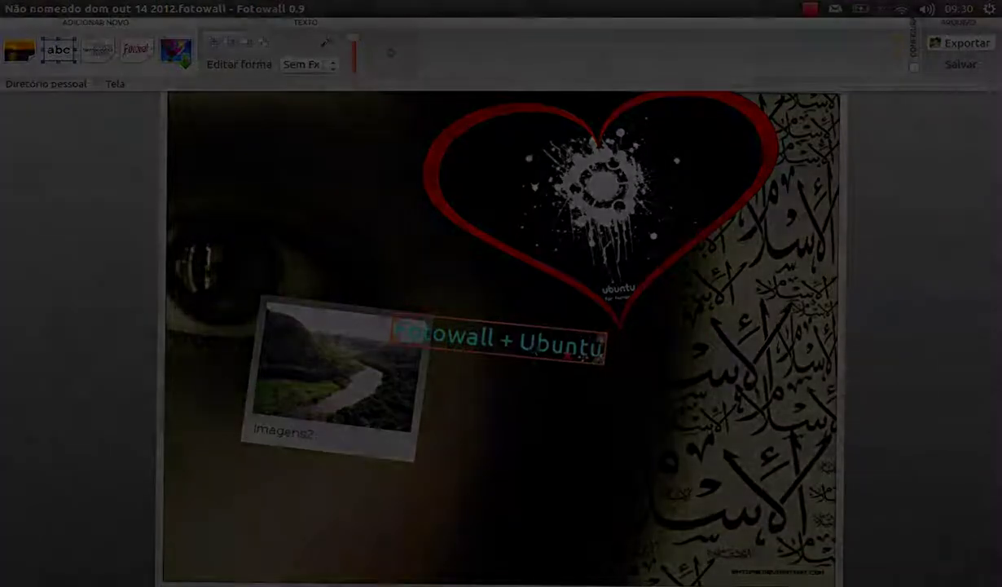